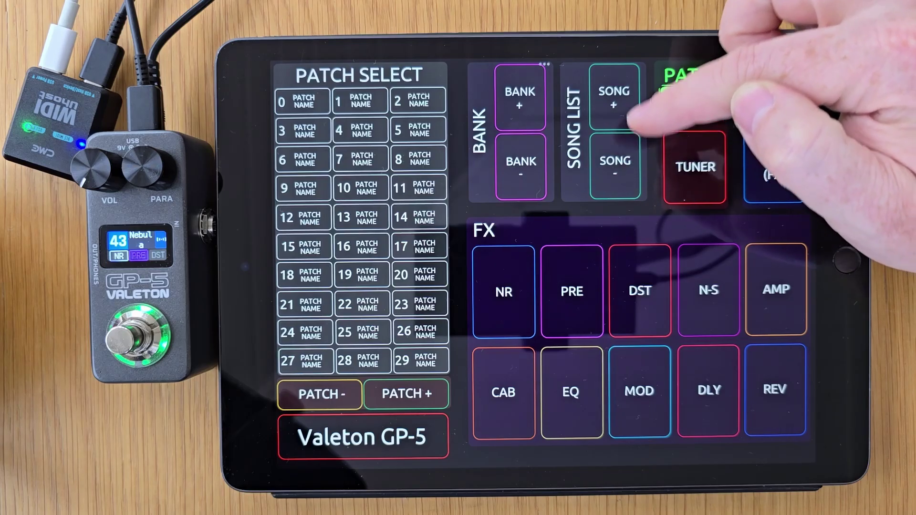
# - Step the GP-5 song up and back to 05 Pure Clean, toggle the tuner, then press the footswitch
pyautogui.click(617, 112)
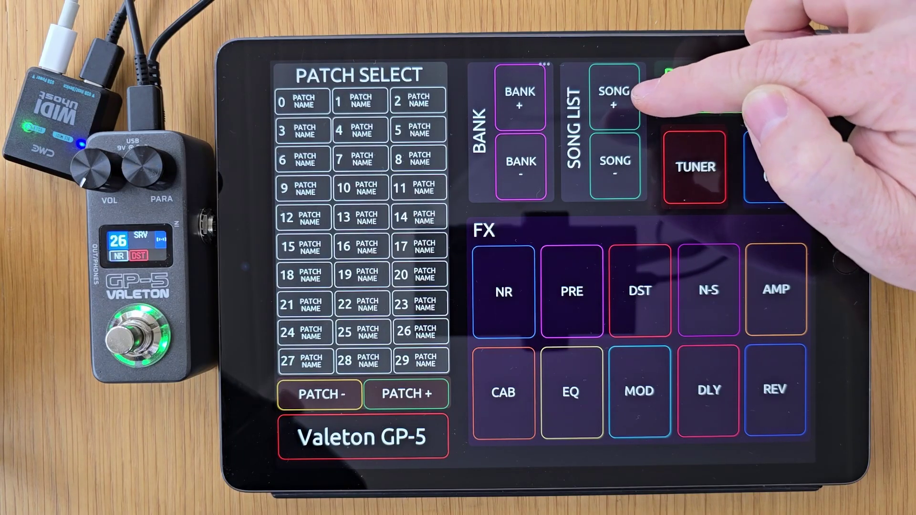
pyautogui.click(618, 164)
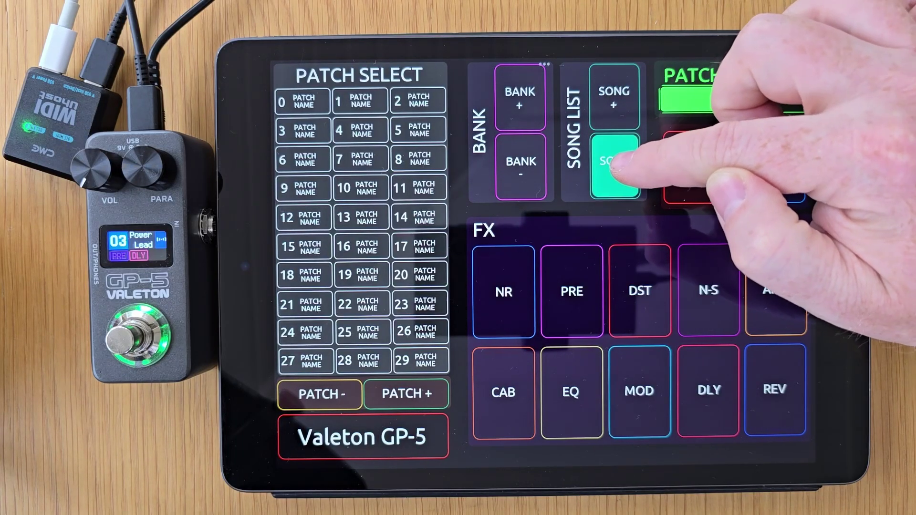
pyautogui.click(695, 167)
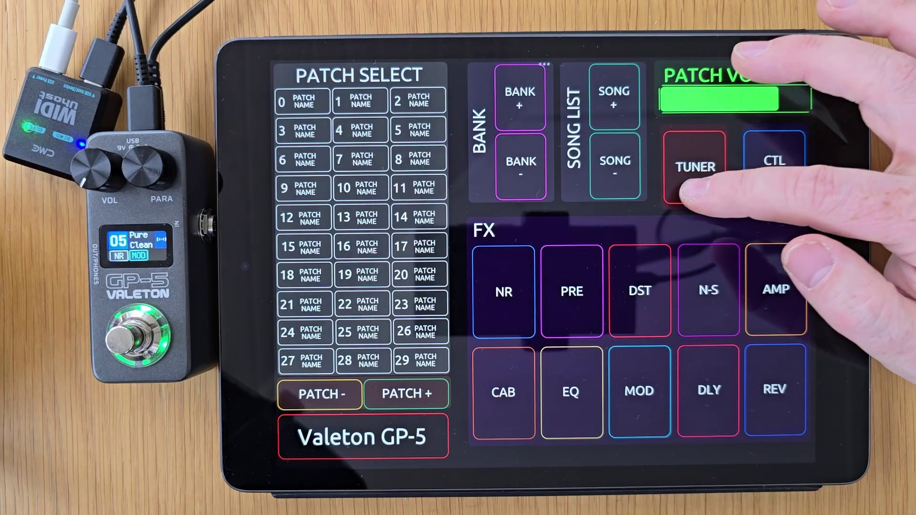
pyautogui.click(695, 167)
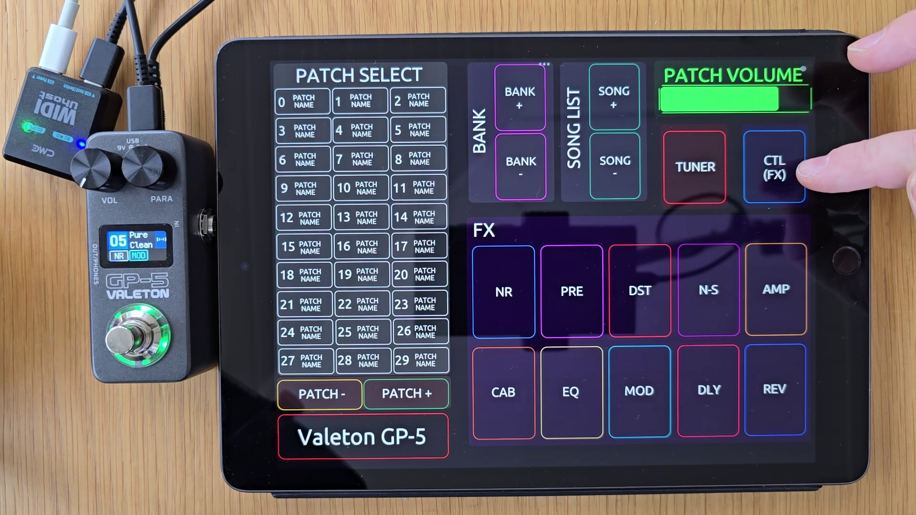
pyautogui.click(125, 334)
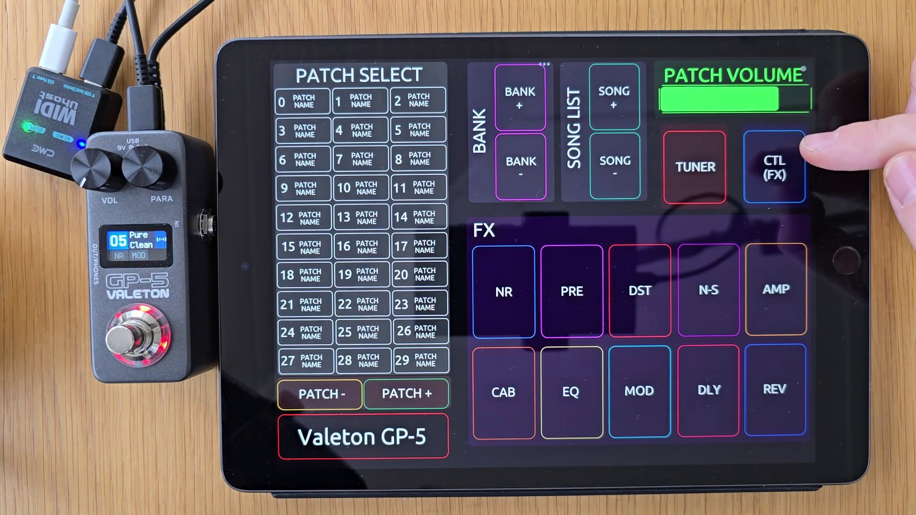
# - Toggle the CTL (FX) button on and off from the iPad
pyautogui.click(776, 165)
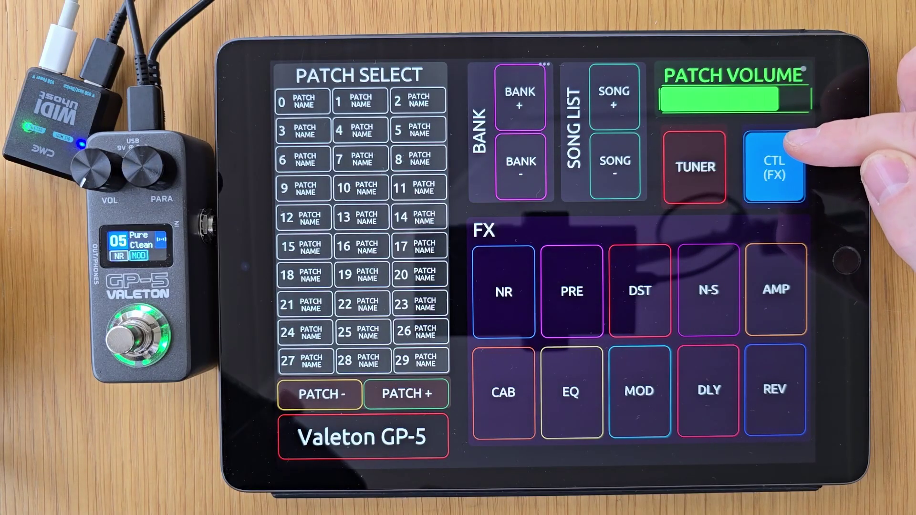
pyautogui.click(775, 165)
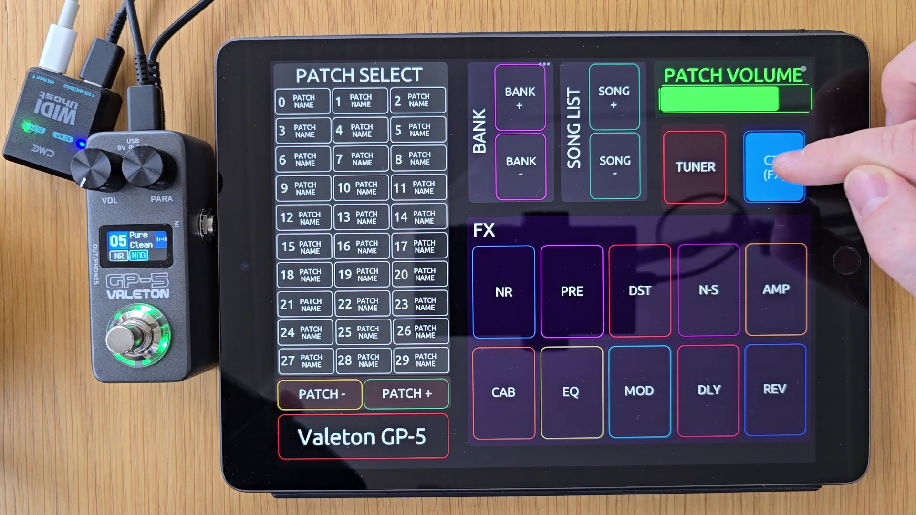
pyautogui.click(777, 165)
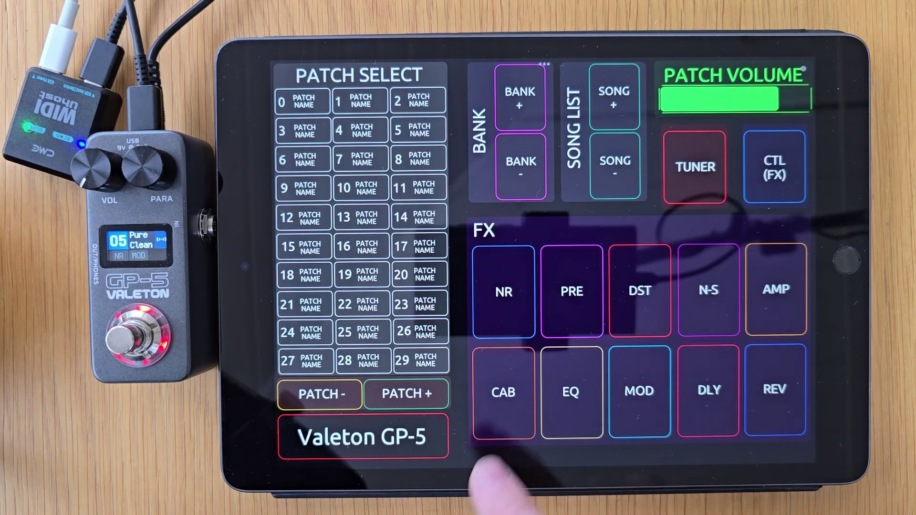
# - Toggle the NR and MOD effect pads, leaving both off
pyautogui.click(503, 305)
pyautogui.click(639, 391)
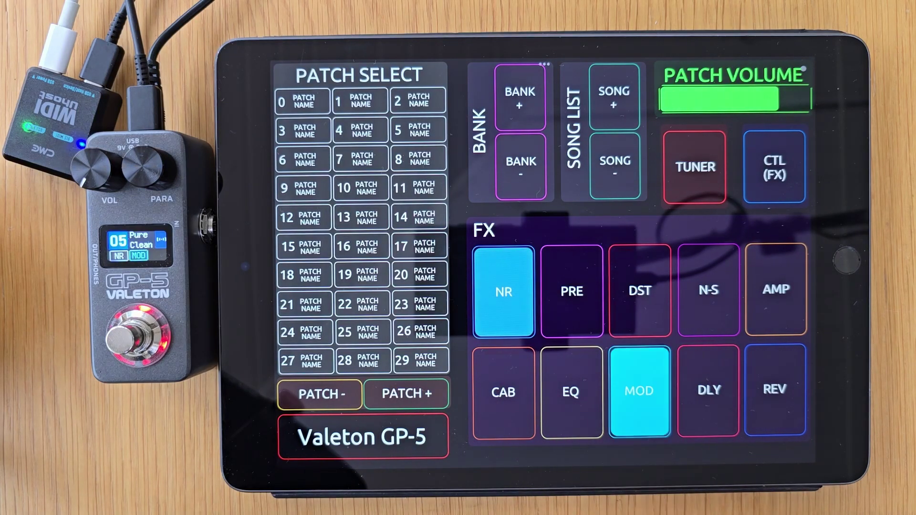
pyautogui.click(639, 391)
pyautogui.click(503, 292)
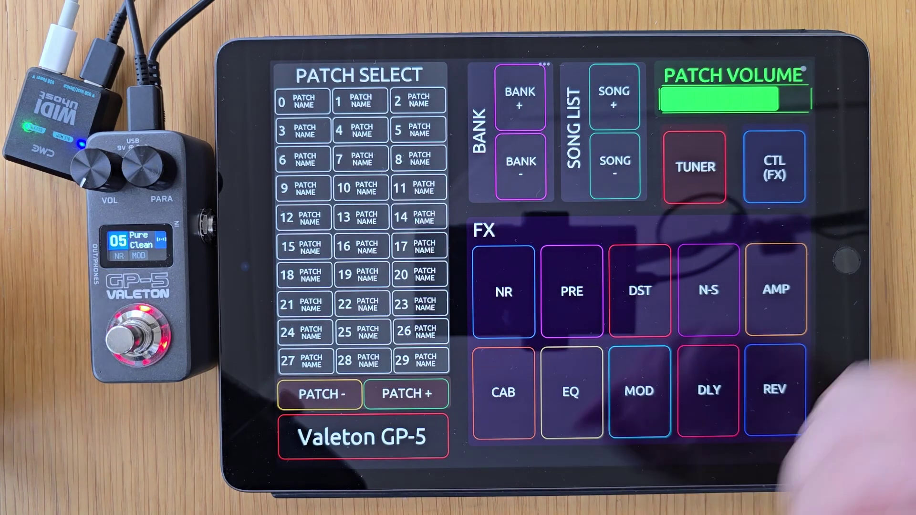
# - Put Valeton Suite and TouchOSC side by side in Split View, widening TouchOSC
pyautogui.doubleClick(845, 260)
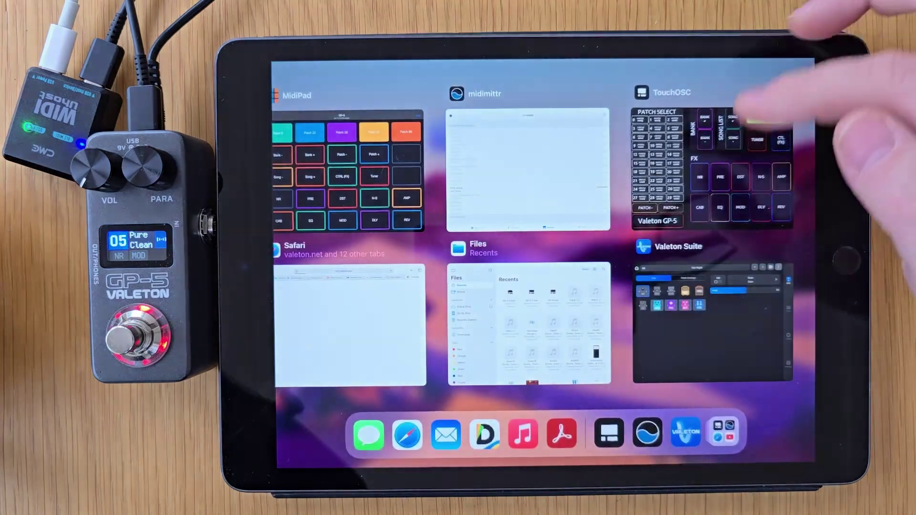
pyautogui.click(719, 317)
pyautogui.click(544, 64)
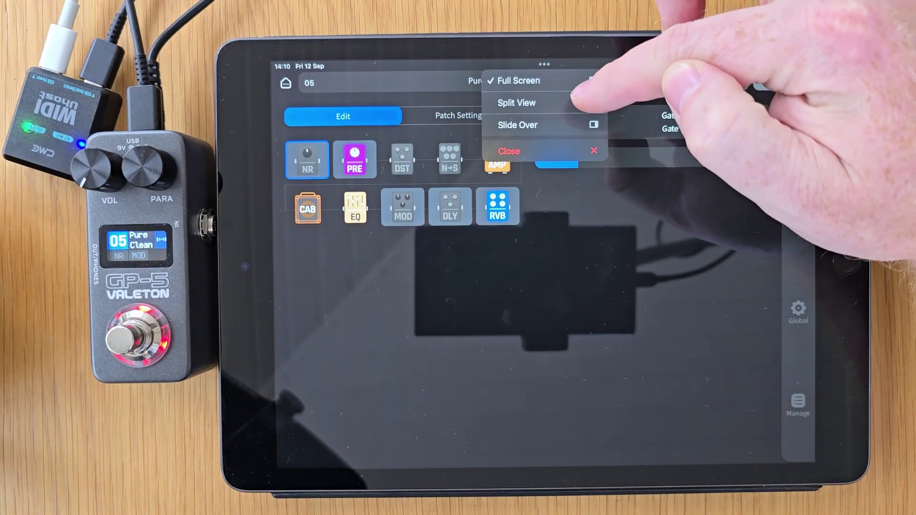
pyautogui.click(593, 102)
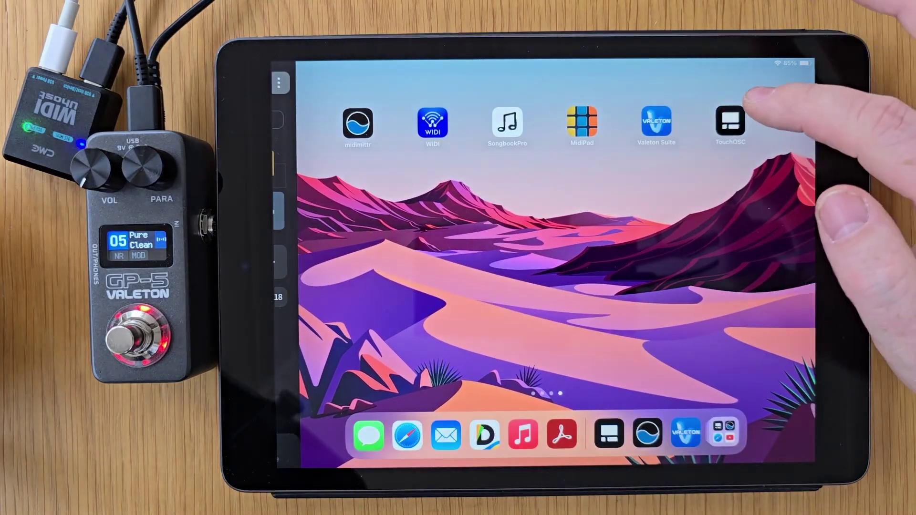
pyautogui.click(730, 119)
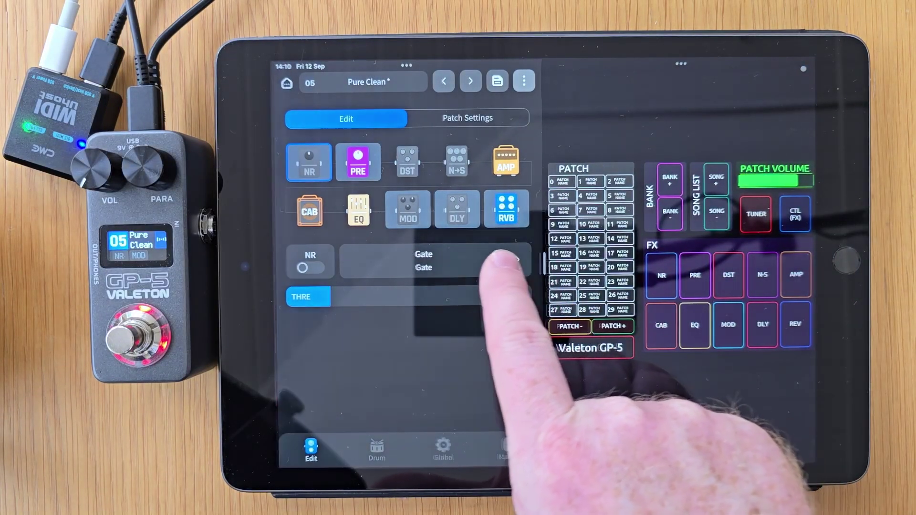
pyautogui.moveTo(545, 262); pyautogui.dragTo(329, 310)
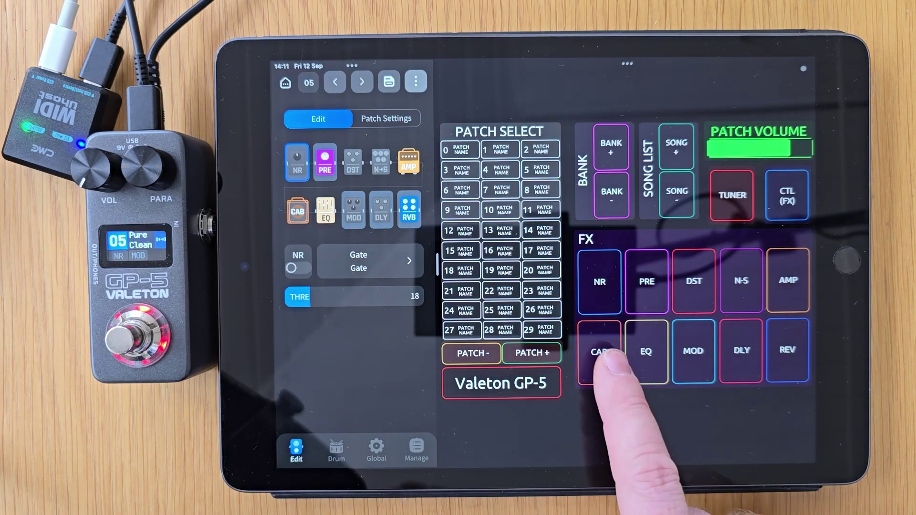
# - Toggle CAB and EQ on and off, then switch MOD, DLY and REV on
pyautogui.click(599, 352)
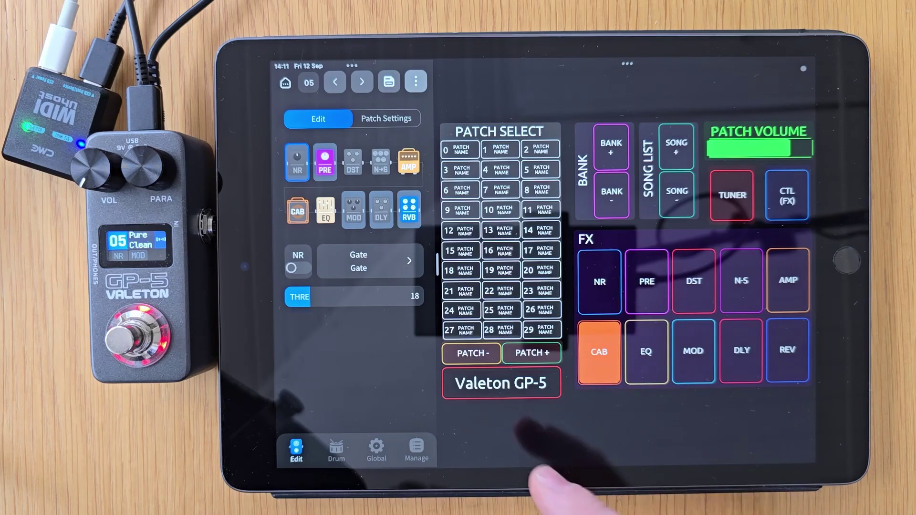
pyautogui.click(600, 352)
pyautogui.click(664, 343)
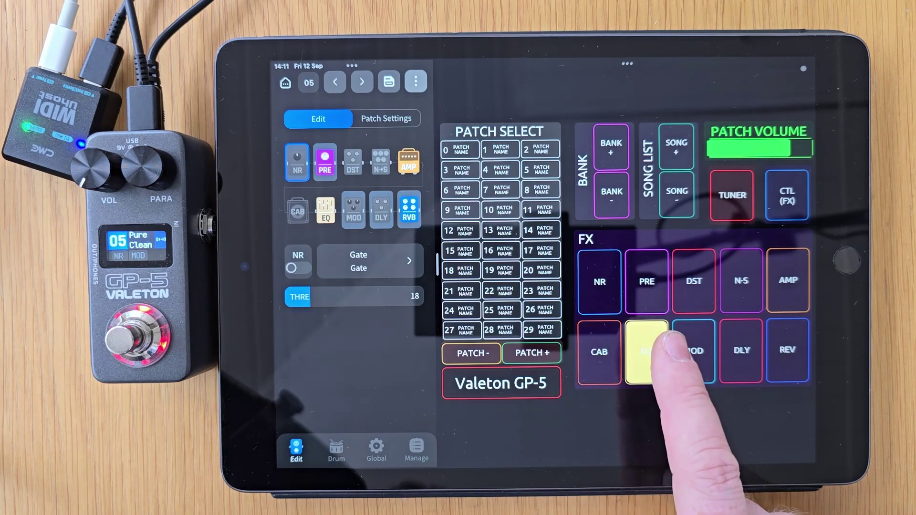
pyautogui.click(648, 349)
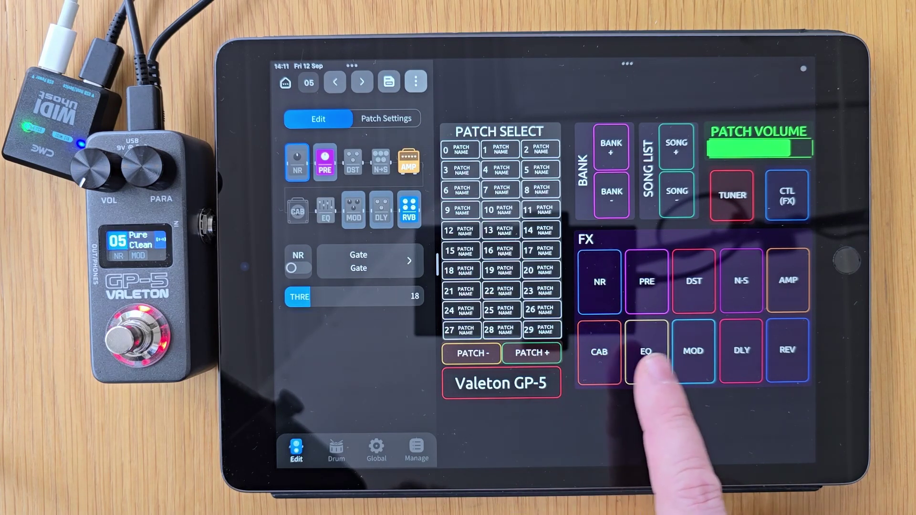
pyautogui.click(694, 351)
pyautogui.click(741, 350)
pyautogui.click(787, 353)
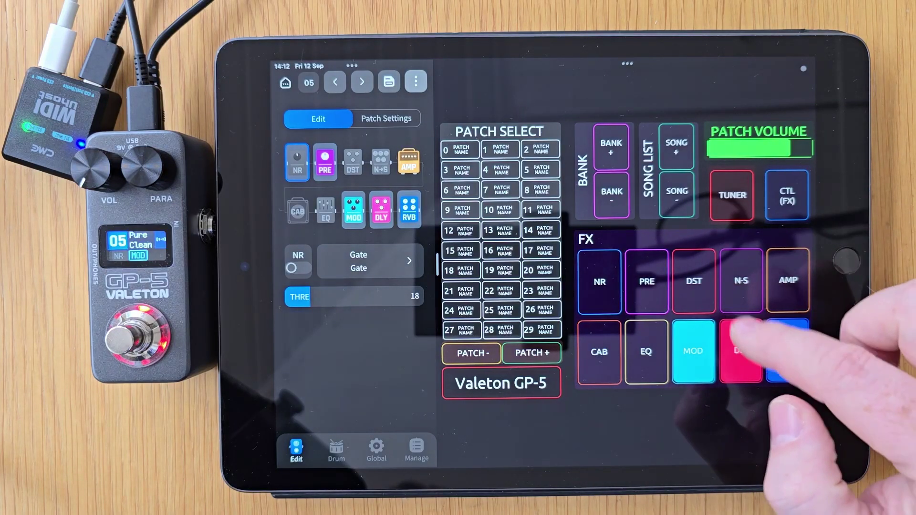
# - Switch MOD, DLY and REV off and raise the patch volume to Preset VOL 43
pyautogui.click(693, 357)
pyautogui.click(737, 353)
pyautogui.click(787, 351)
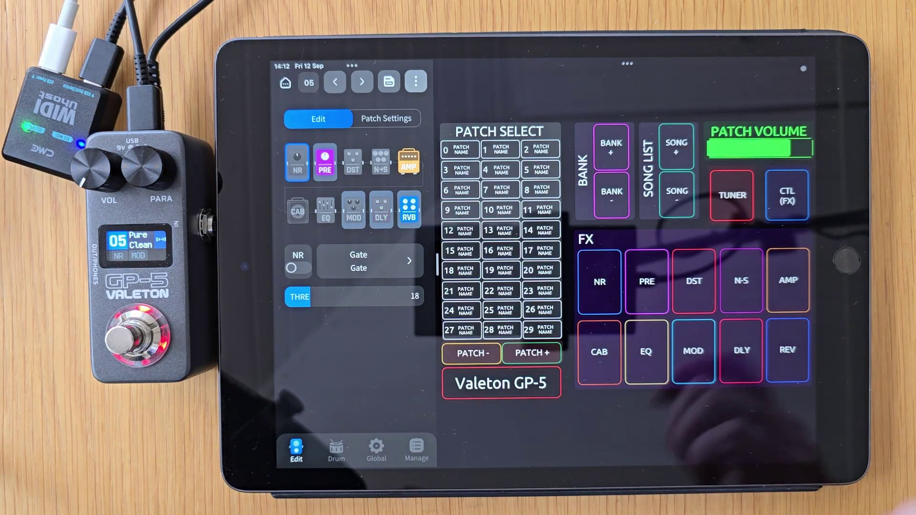
pyautogui.moveTo(778, 144); pyautogui.dragTo(781, 139)
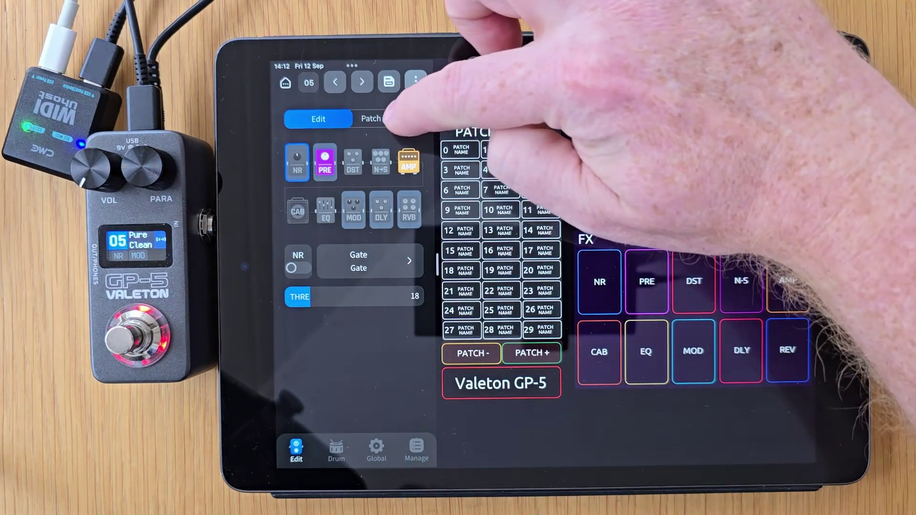
pyautogui.click(387, 119)
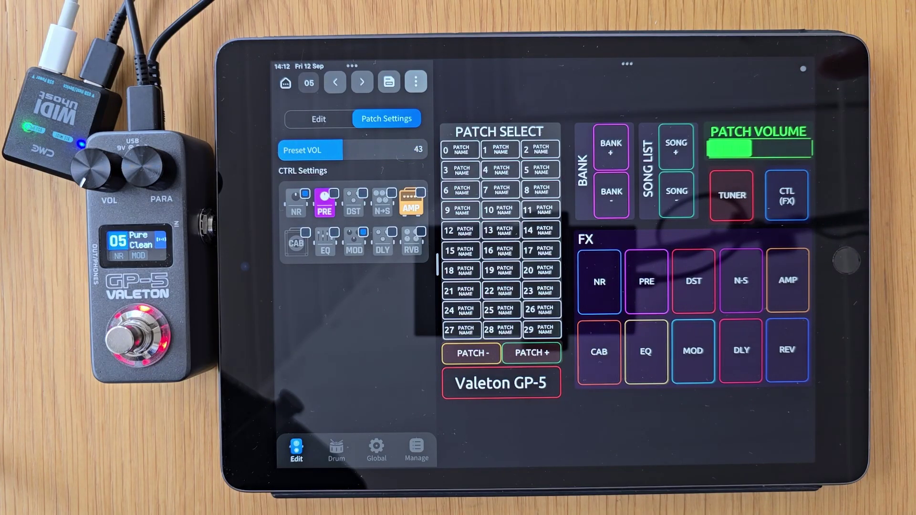
# - Set the patch volume to 20, then 83, and return TouchOSC to full screen
pyautogui.click(728, 148)
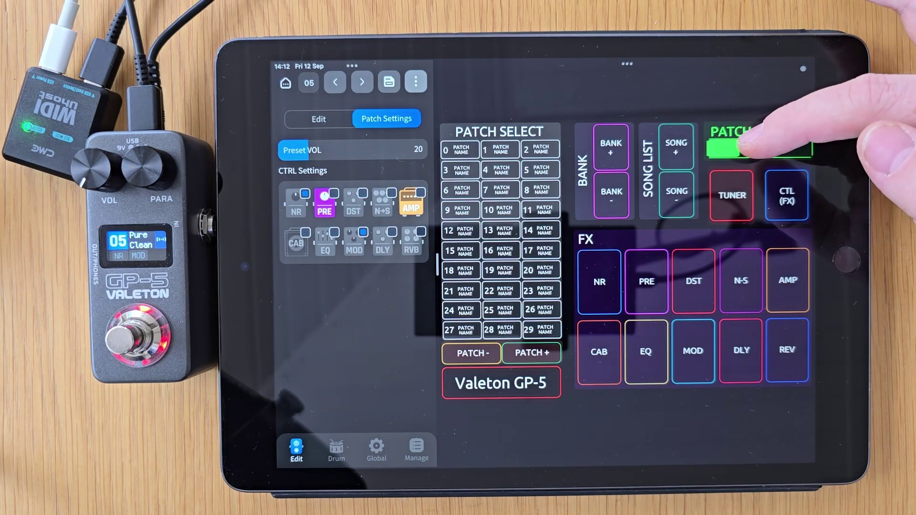
pyautogui.click(793, 148)
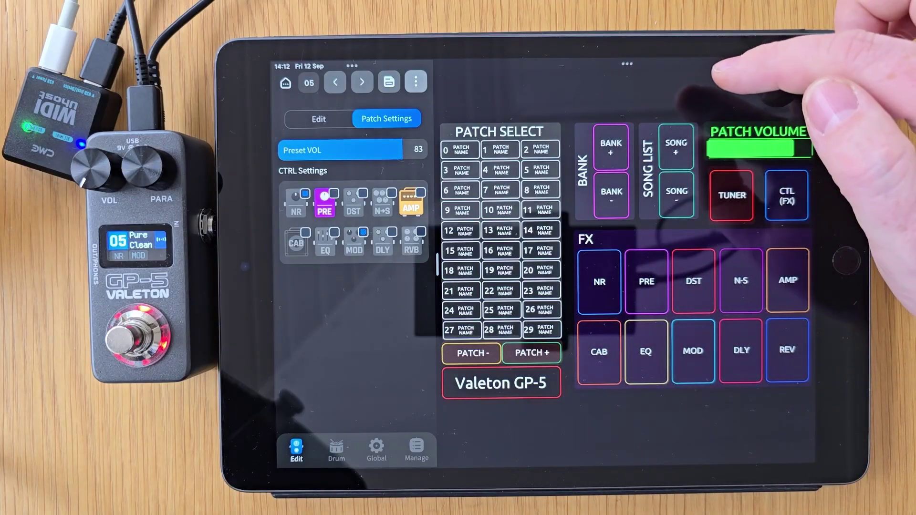
pyautogui.click(627, 64)
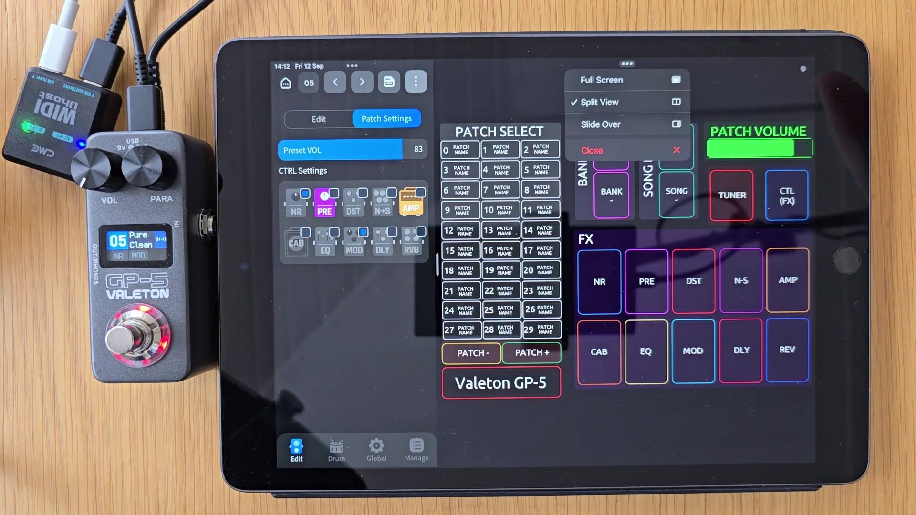
pyautogui.click(602, 80)
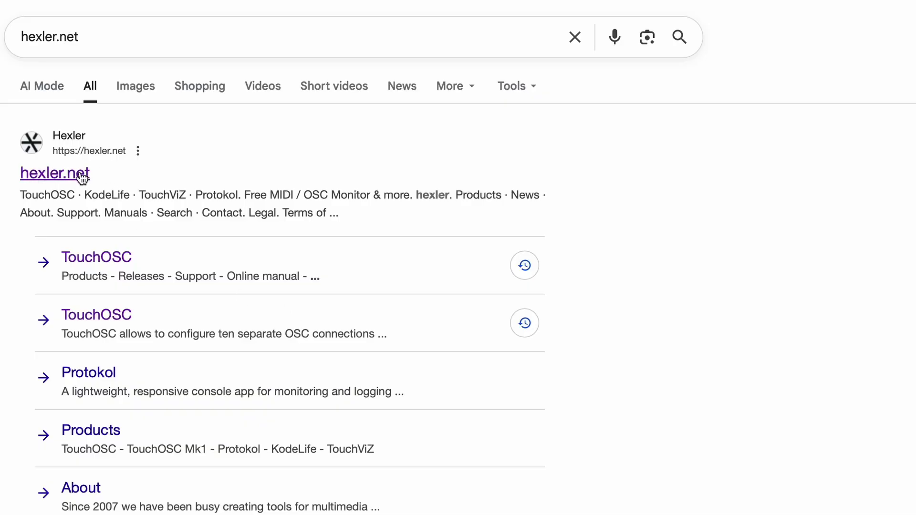
# - Open hexler.net from the search results and browse the TouchOSC product page
pyautogui.click(82, 177)
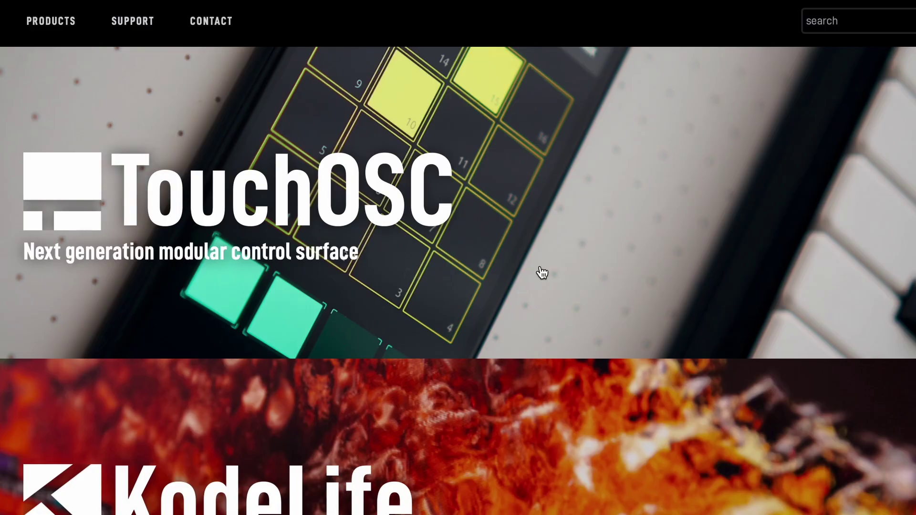
pyautogui.click(791, 264)
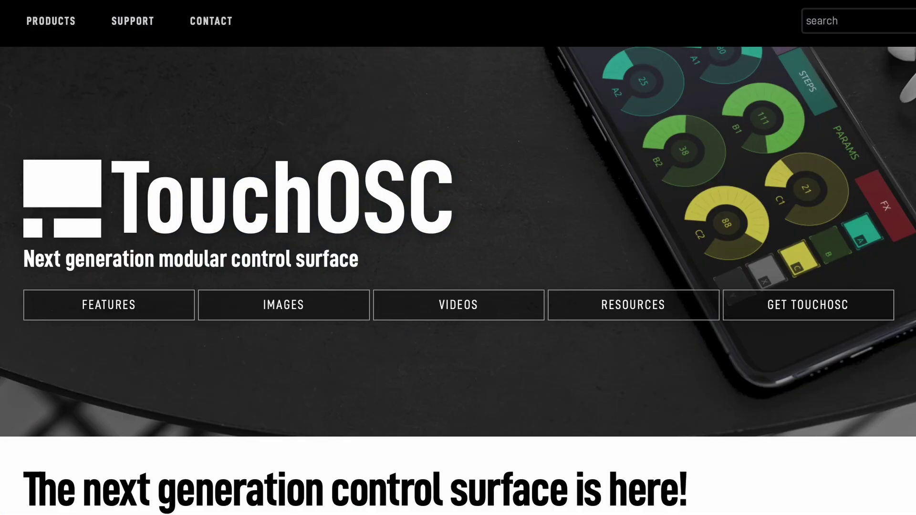
pyautogui.scroll(-4, 458, 258)
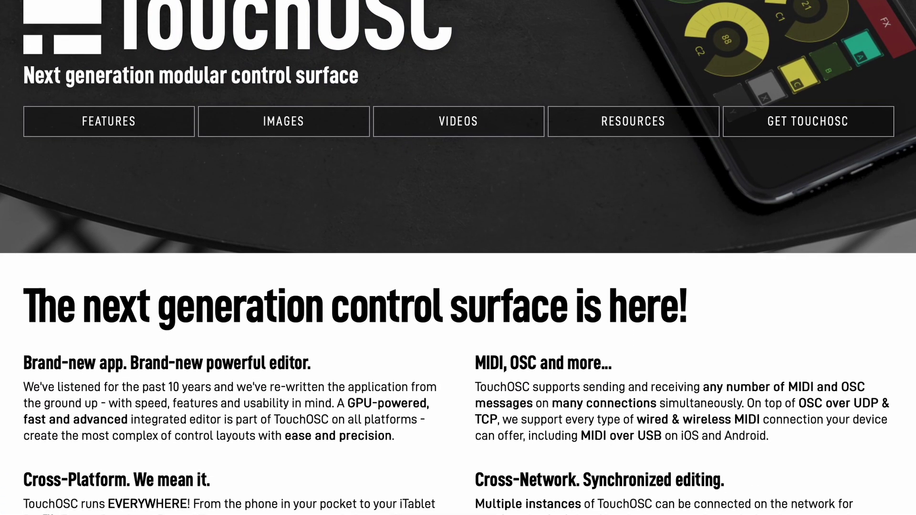
pyautogui.scroll(-10, 458, 257)
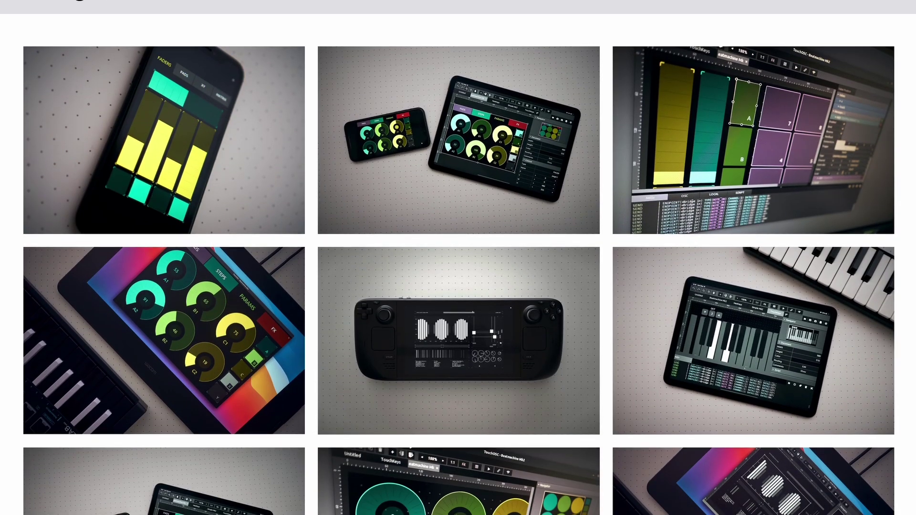
pyautogui.scroll(-12, 458, 258)
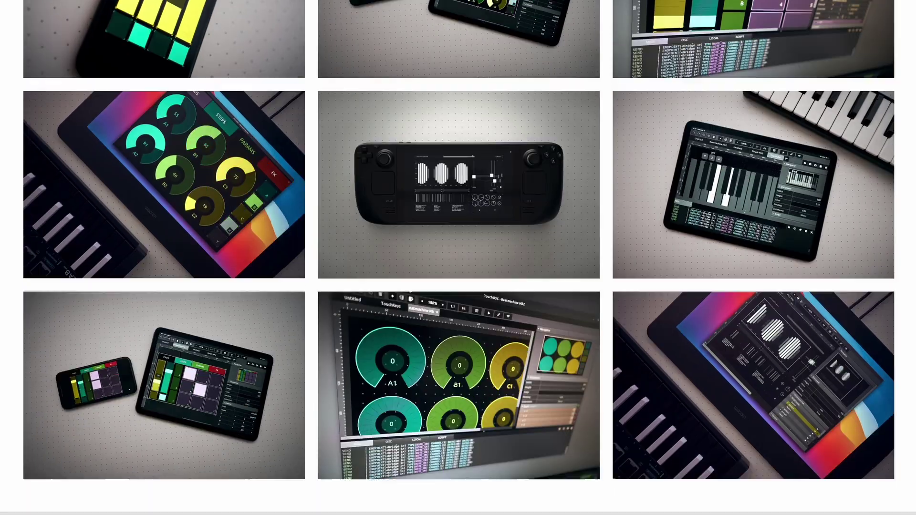
pyautogui.scroll(-13, 458, 257)
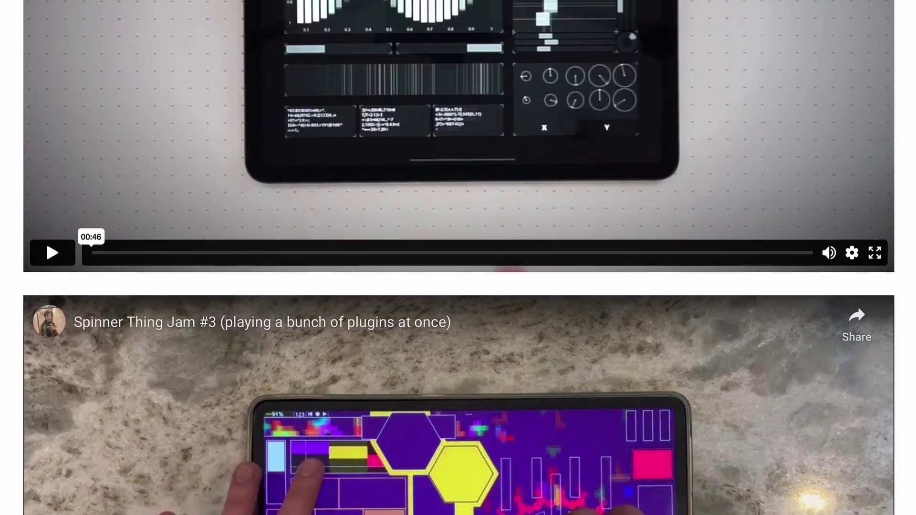
pyautogui.scroll(-10, 458, 258)
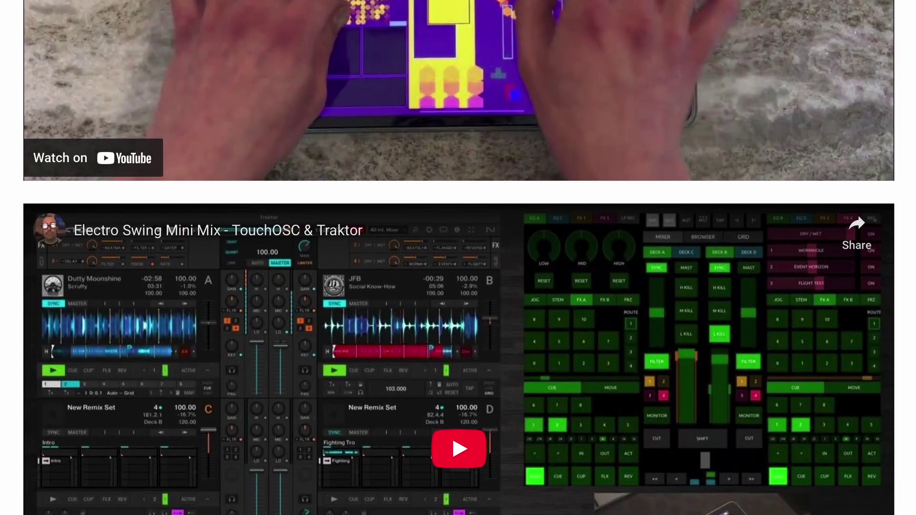
pyautogui.scroll(-11, 458, 258)
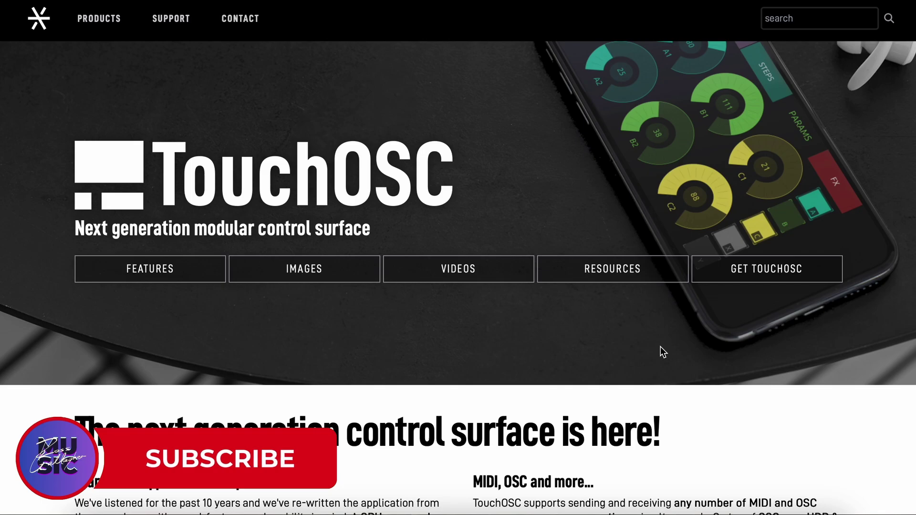
pyautogui.click(644, 265)
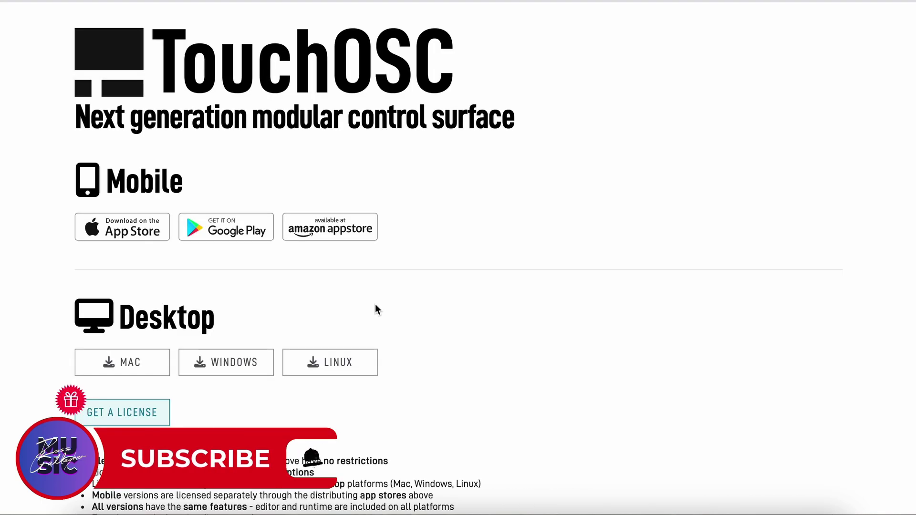
# - Browse the TouchOSC download page, then bring forward the desktop editor with the GP-5 layout
pyautogui.scroll(-2, 227, 272)
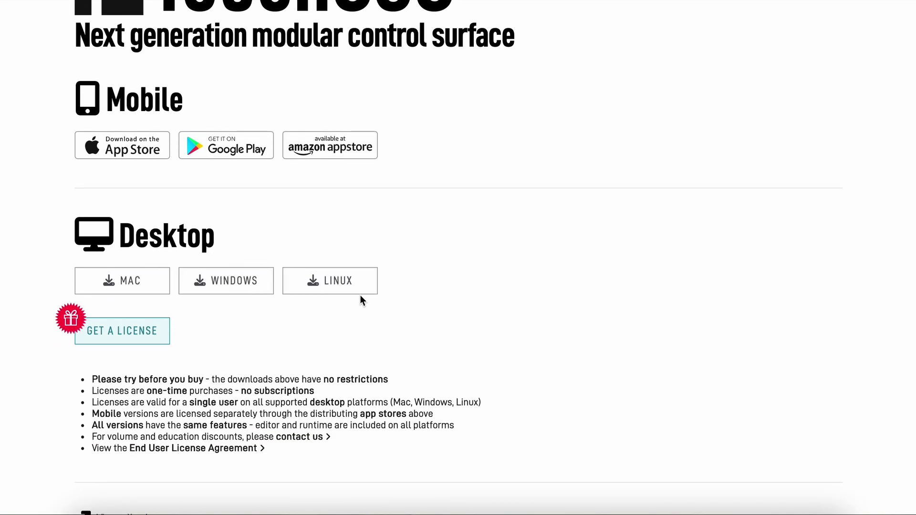
pyautogui.scroll(-2, 334, 276)
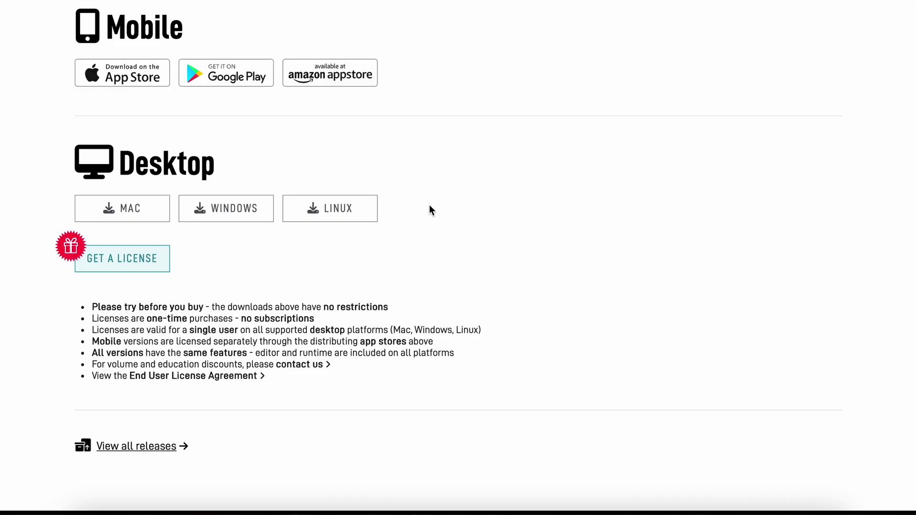
pyautogui.scroll(-1, 420, 310)
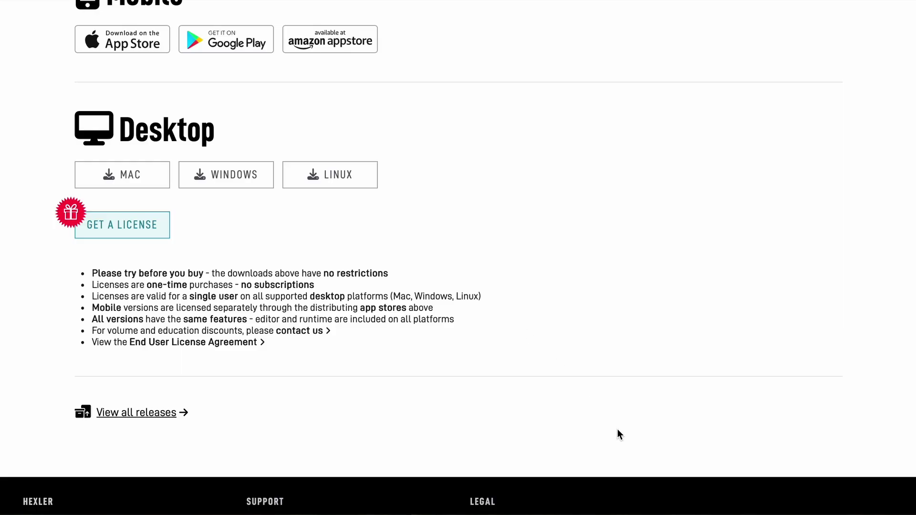
pyautogui.click(741, 510)
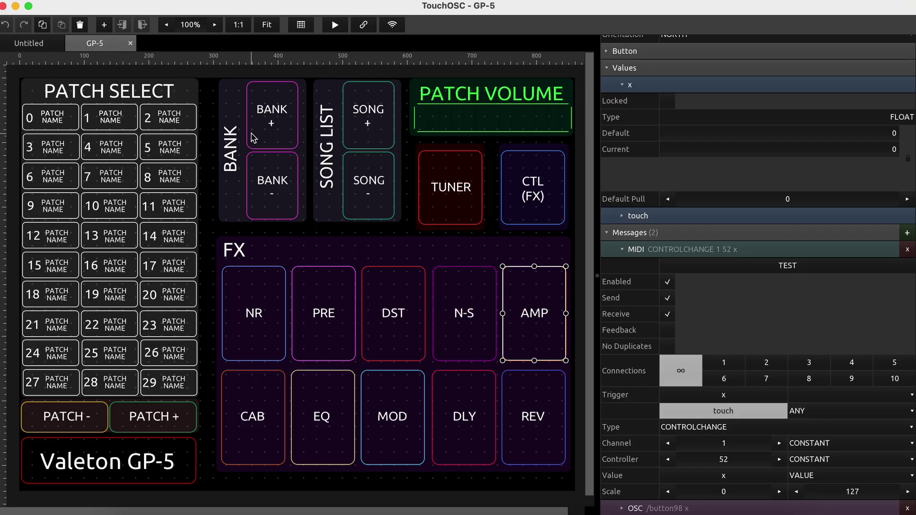
# - Create a new blank Untitled document with File > New
pyautogui.click(101, 1)
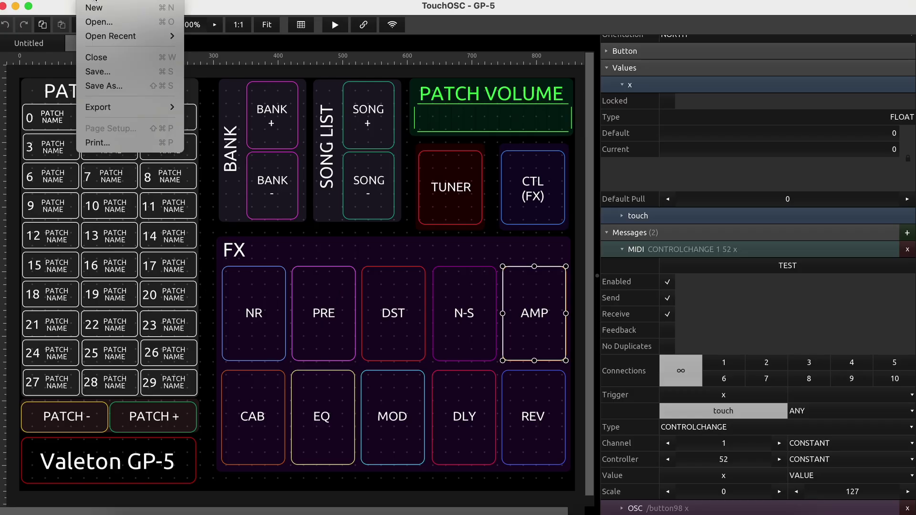
pyautogui.click(101, 7)
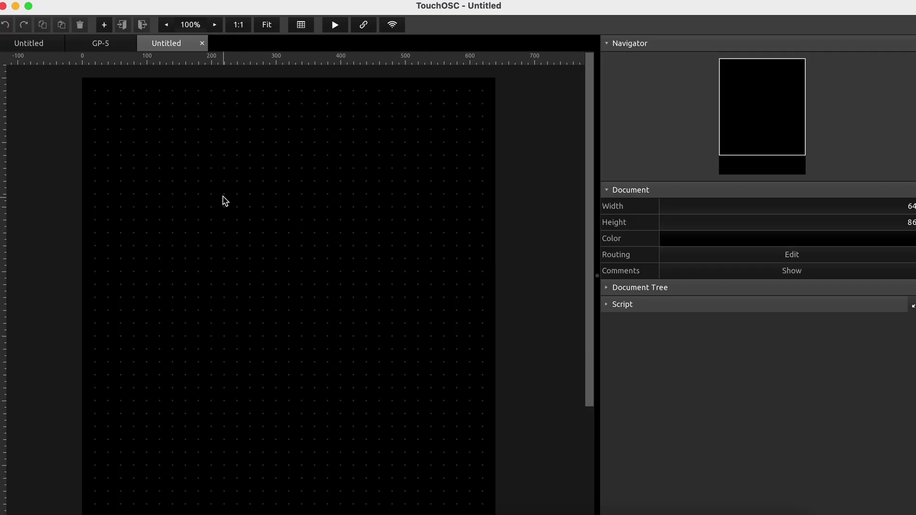
# - Add a button to the canvas and resize it to 293 by 216
pyautogui.rightClick(240, 270)
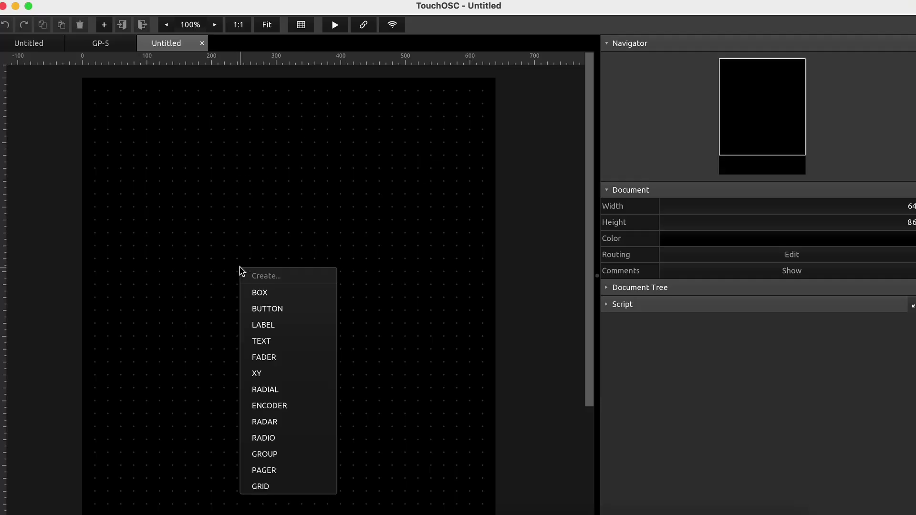
pyautogui.click(290, 309)
pyautogui.moveTo(265, 282); pyautogui.dragTo(379, 311)
pyautogui.moveTo(330, 272); pyautogui.dragTo(315, 261)
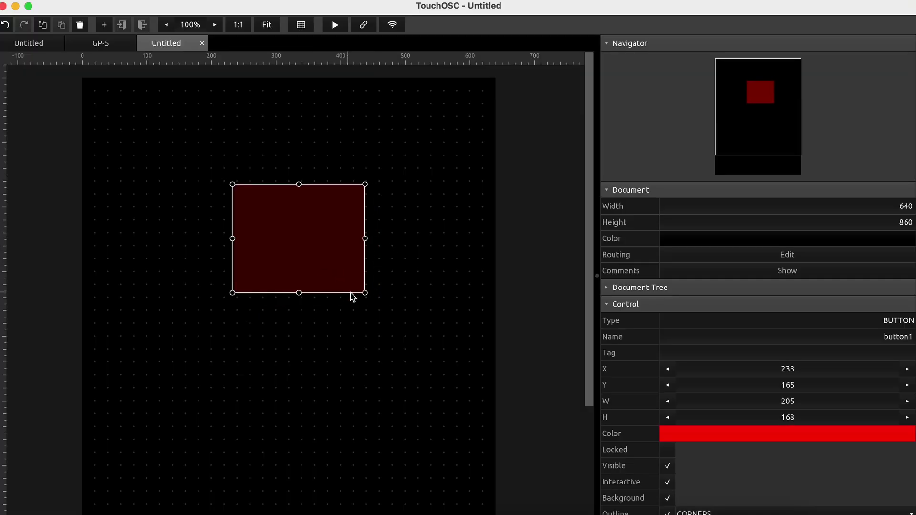
pyautogui.moveTo(366, 293); pyautogui.dragTo(422, 324)
pyautogui.moveTo(346, 277); pyautogui.dragTo(324, 267)
# - Colour the button blue and move it near the top of the page
pyautogui.click(787, 433)
pyautogui.moveTo(699, 309)
pyautogui.mouseDown()
pyautogui.moveTo(770, 307)
pyautogui.moveTo(736, 310)
pyautogui.moveTo(744, 300)
pyautogui.moveTo(742, 317)
pyautogui.mouseUp()
pyautogui.click(453, 268)
pyautogui.moveTo(309, 239)
pyautogui.mouseDown()
pyautogui.moveTo(323, 219)
pyautogui.moveTo(285, 203)
pyautogui.moveTo(293, 196)
pyautogui.mouseUp()
pyautogui.scroll(-5, 784, 344)
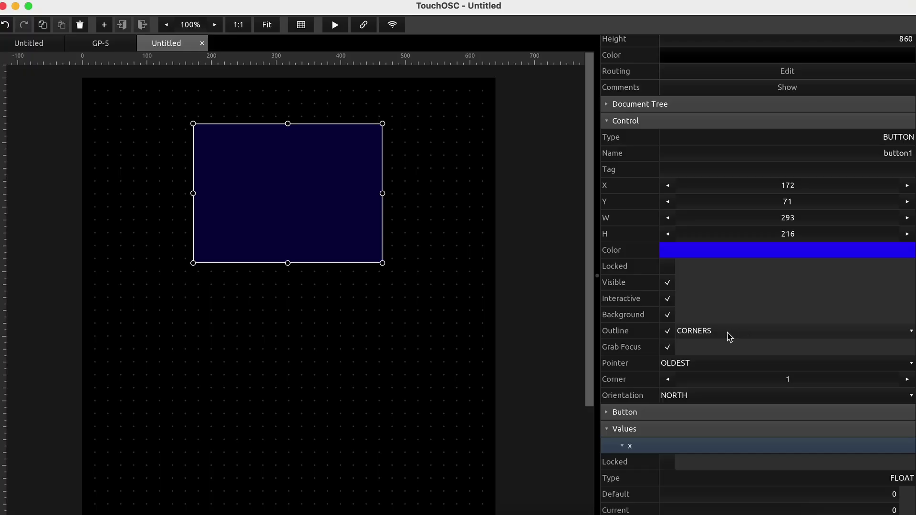
# - Set the button's corner radius to 10
pyautogui.doubleClick(788, 380)
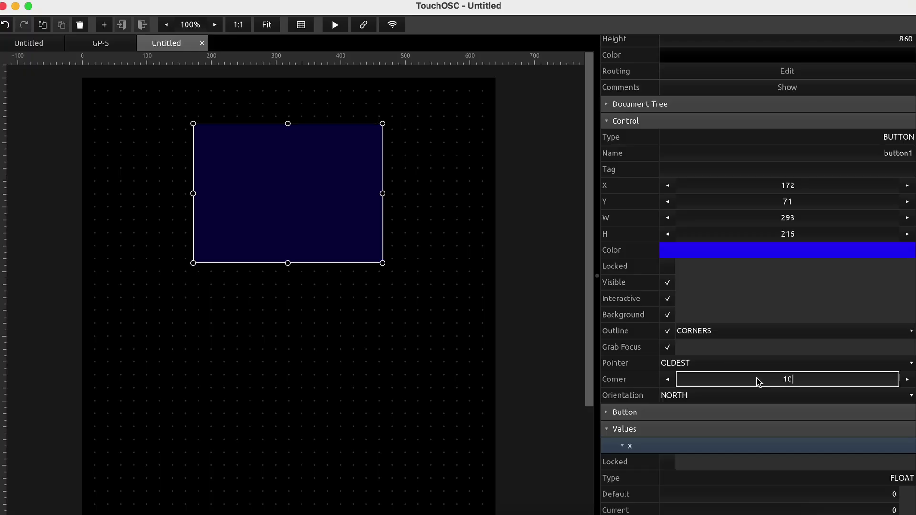
pyautogui.click(462, 319)
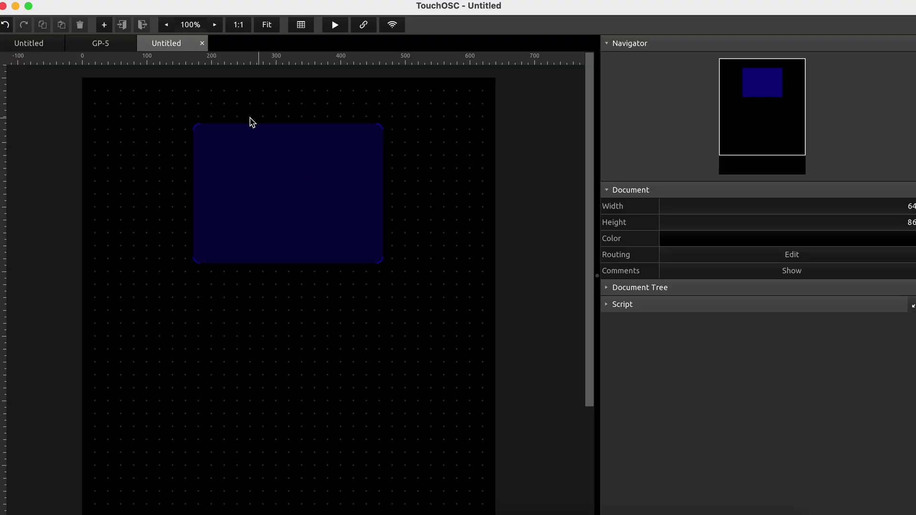
pyautogui.click(330, 218)
# - Change the button outline from CORNERS to FULL and run the layout to test it
pyautogui.scroll(-5, 748, 404)
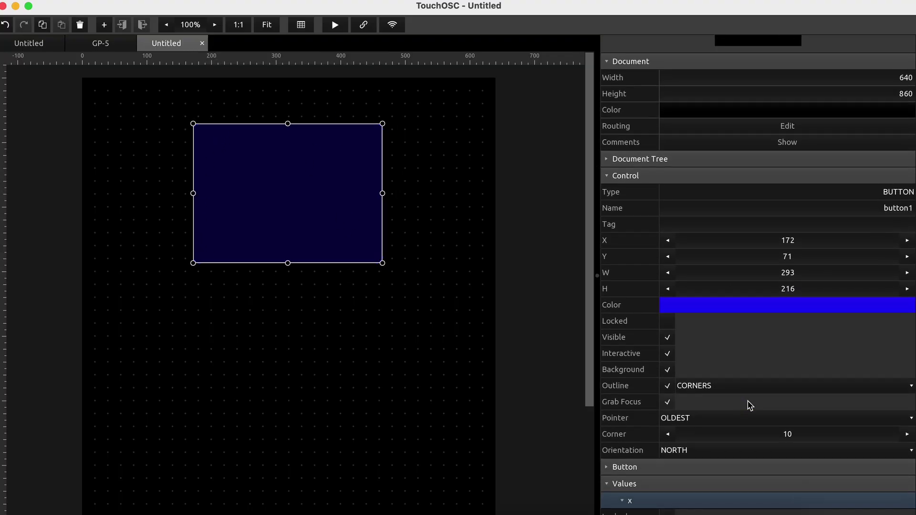
pyautogui.click(727, 387)
pyautogui.click(711, 404)
pyautogui.click(435, 341)
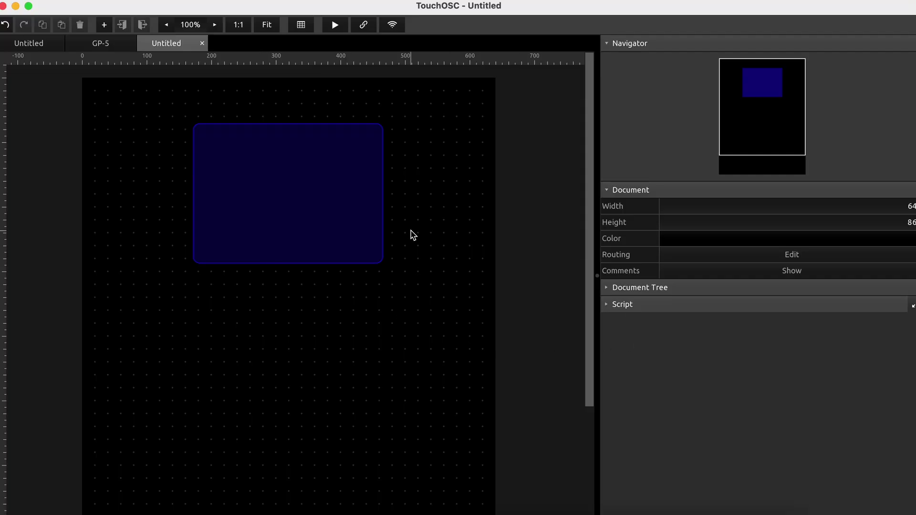
pyautogui.click(342, 203)
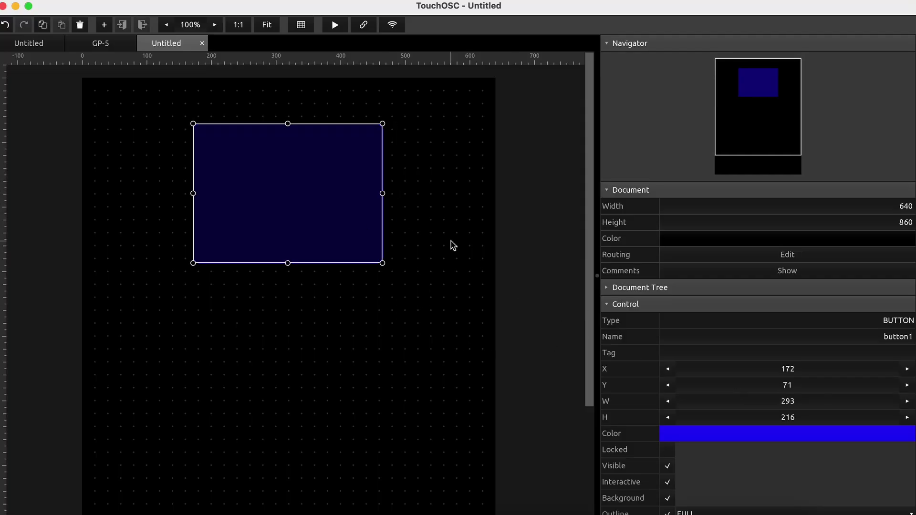
pyautogui.click(336, 28)
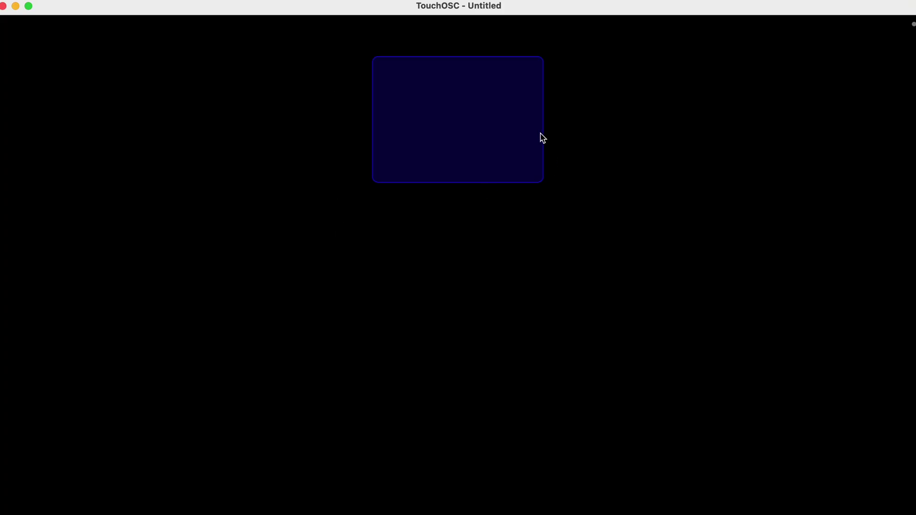
# - Test button1's momentary lighting in play mode by pressing it repeatedly, then return to the editor
pyautogui.click(494, 125)
pyautogui.click(493, 125)
pyautogui.click(493, 125)
pyautogui.click(493, 125)
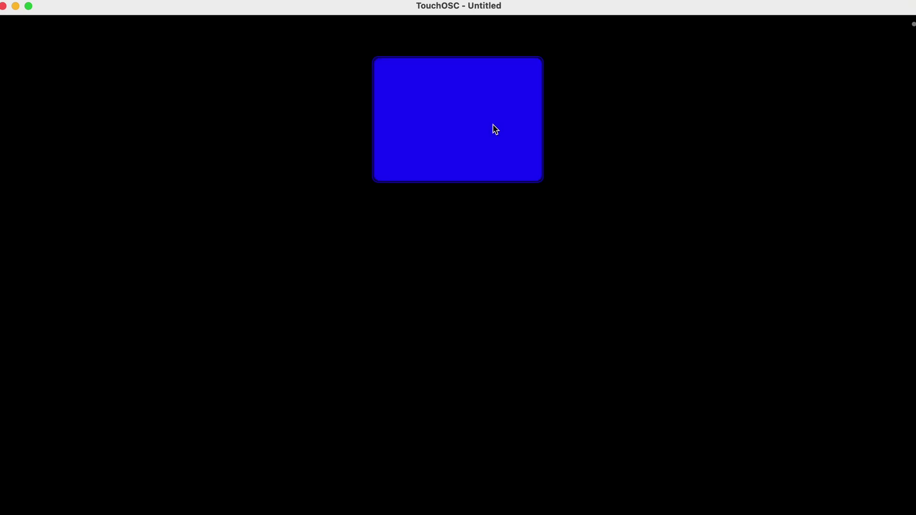
pyautogui.click(493, 125)
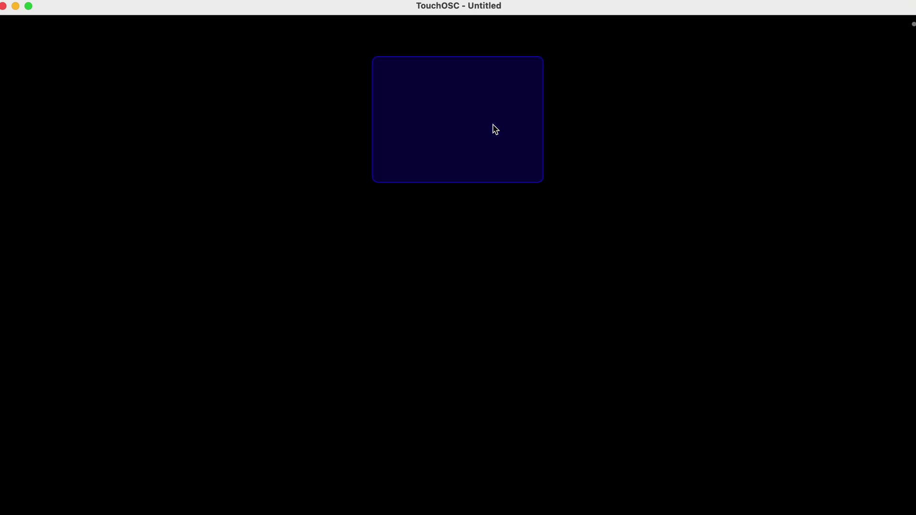
pyautogui.click(494, 125)
pyautogui.click(495, 129)
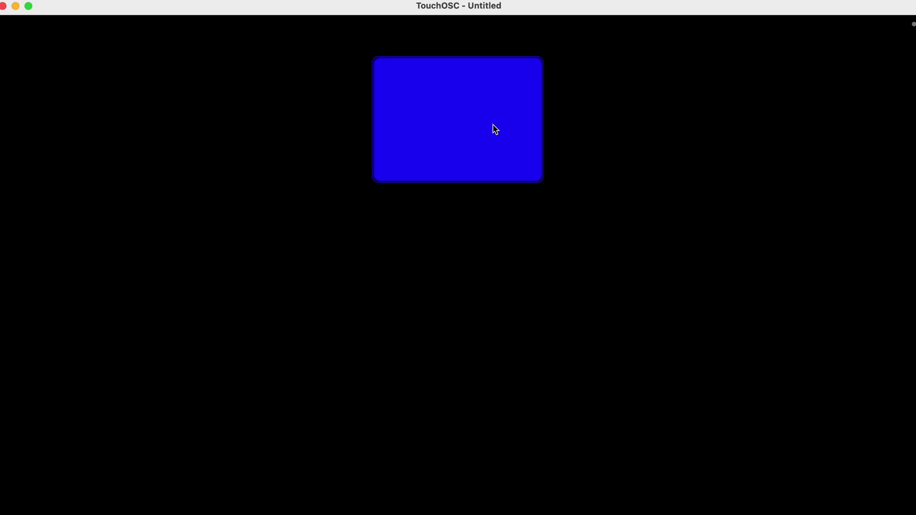
pyautogui.click(495, 129)
pyautogui.click(495, 129)
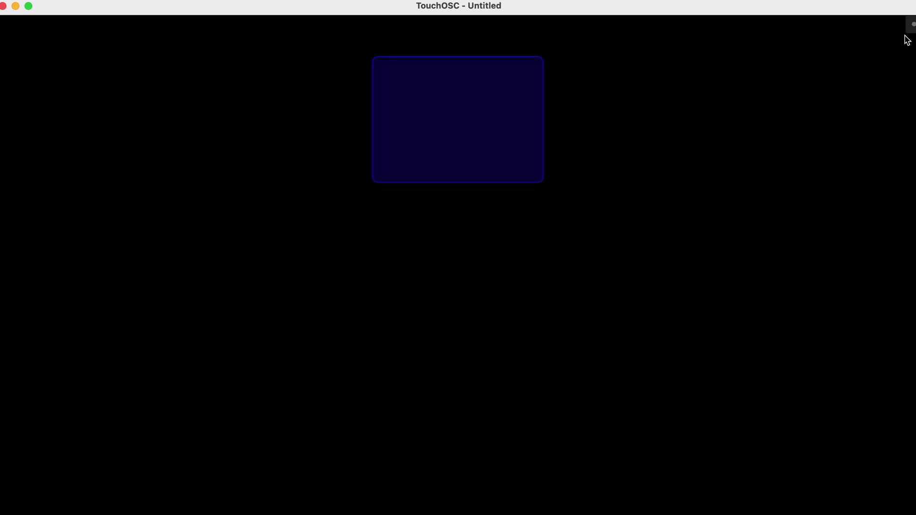
pyautogui.click(912, 24)
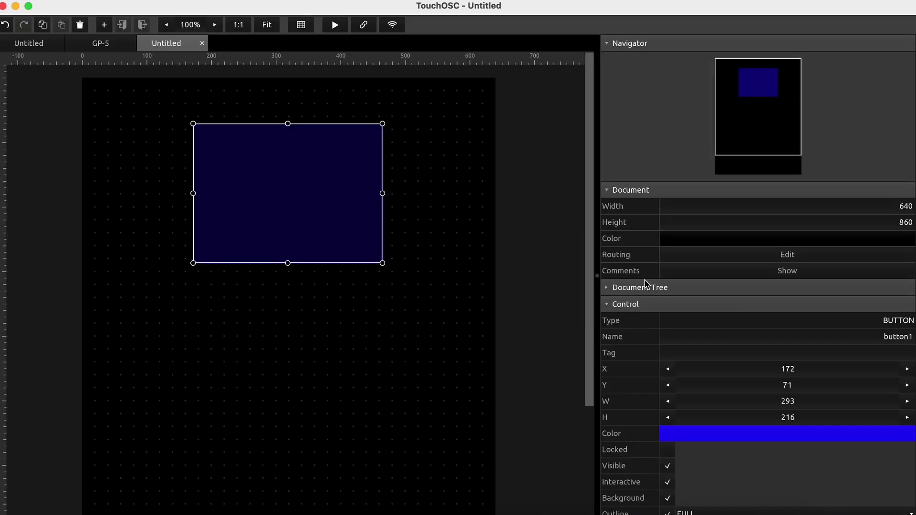
# - Set button1's Button type to Toggle Release
pyautogui.scroll(-4, 650, 399)
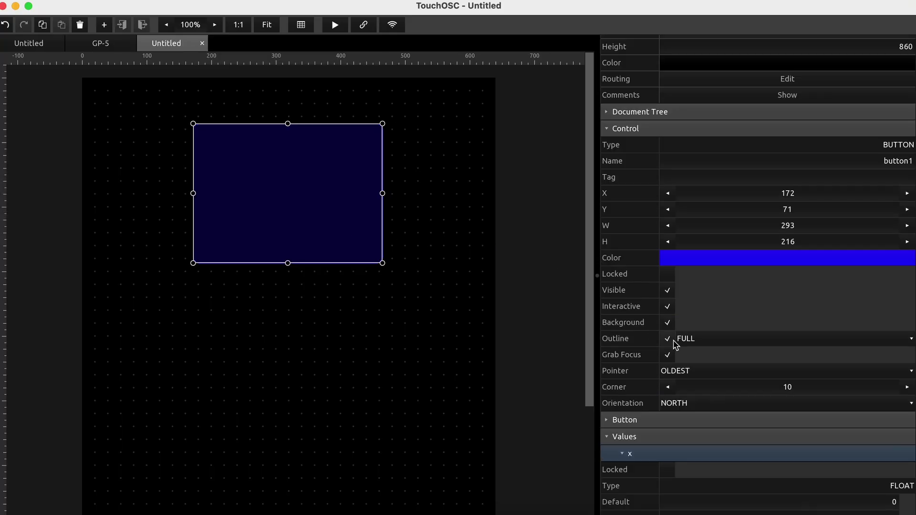
pyautogui.scroll(-4, 672, 340)
pyautogui.click(612, 249)
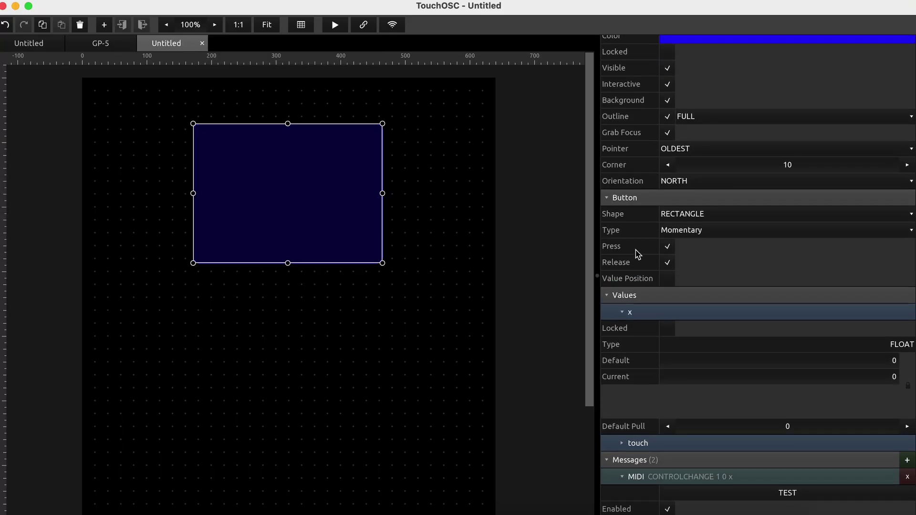
pyautogui.click(698, 231)
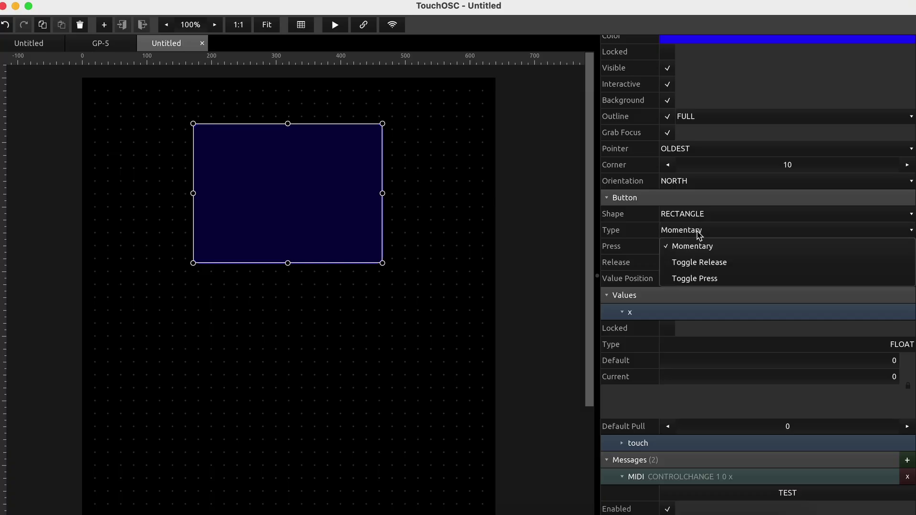
pyautogui.click(718, 268)
# - Run the layout, toggle button1 on and off several times, then exit play mode
pyautogui.click(335, 25)
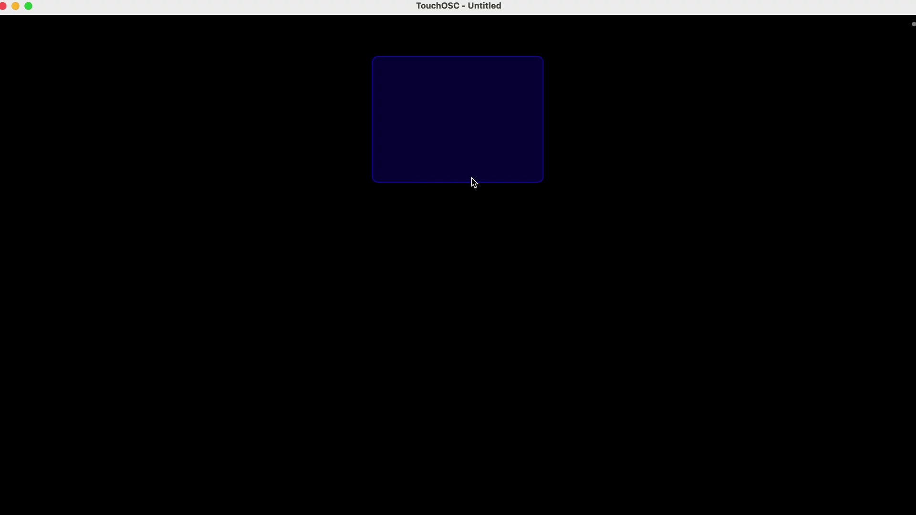
pyautogui.click(494, 142)
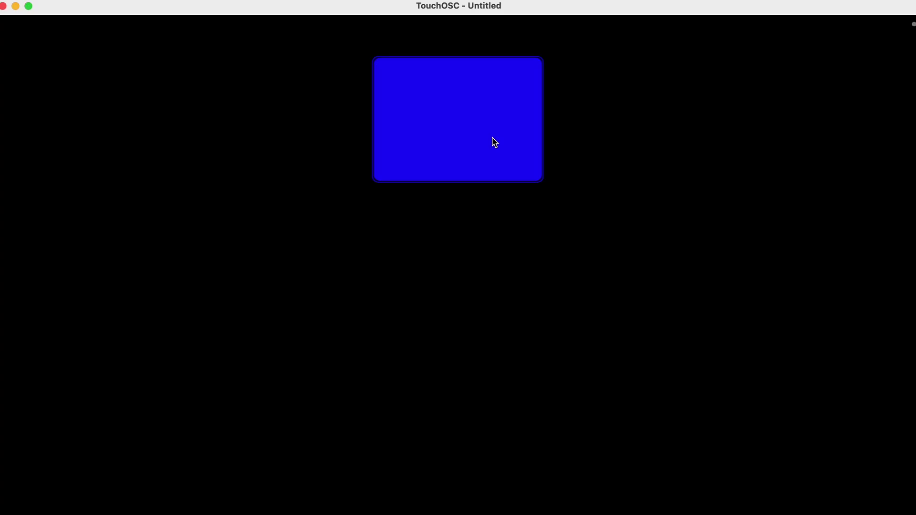
pyautogui.click(494, 142)
pyautogui.click(494, 142)
pyautogui.click(494, 142)
pyautogui.click(495, 142)
pyautogui.press('super+e')
pyautogui.click(693, 231)
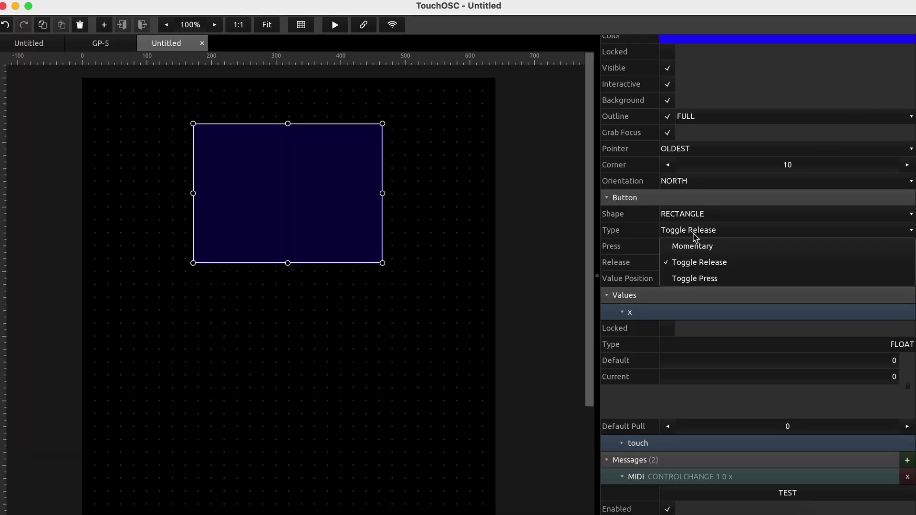
pyautogui.click(703, 280)
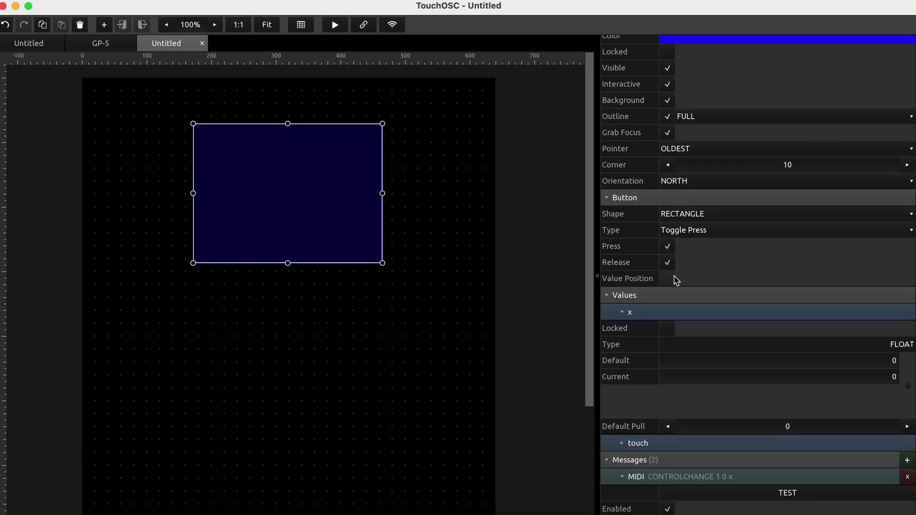
pyautogui.click(697, 231)
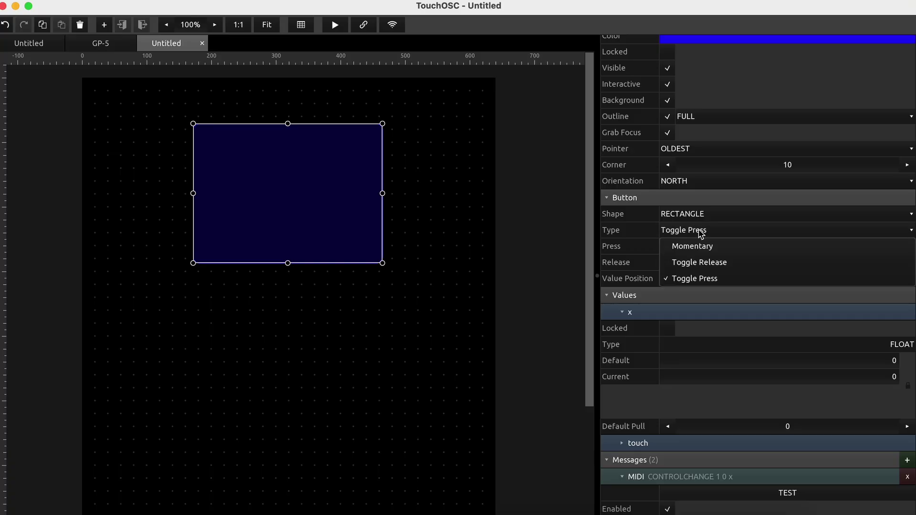
pyautogui.click(696, 264)
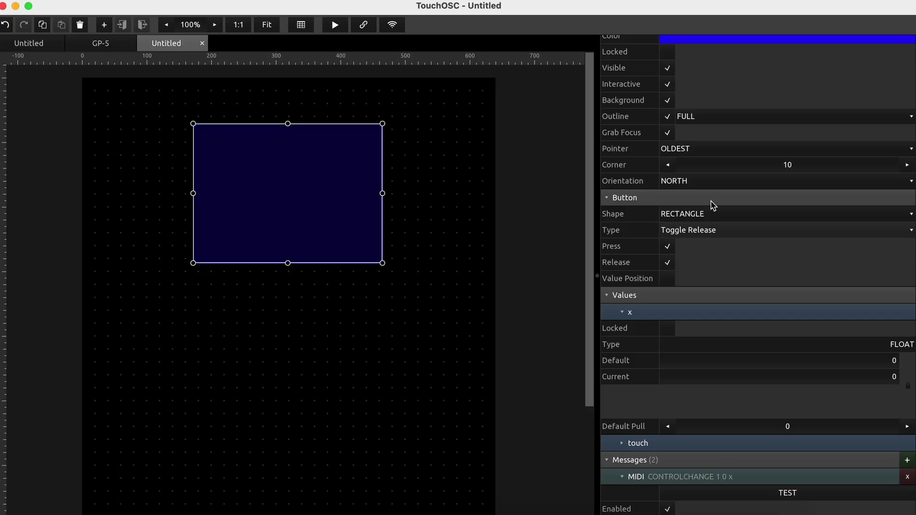
pyautogui.scroll(-3, 716, 230)
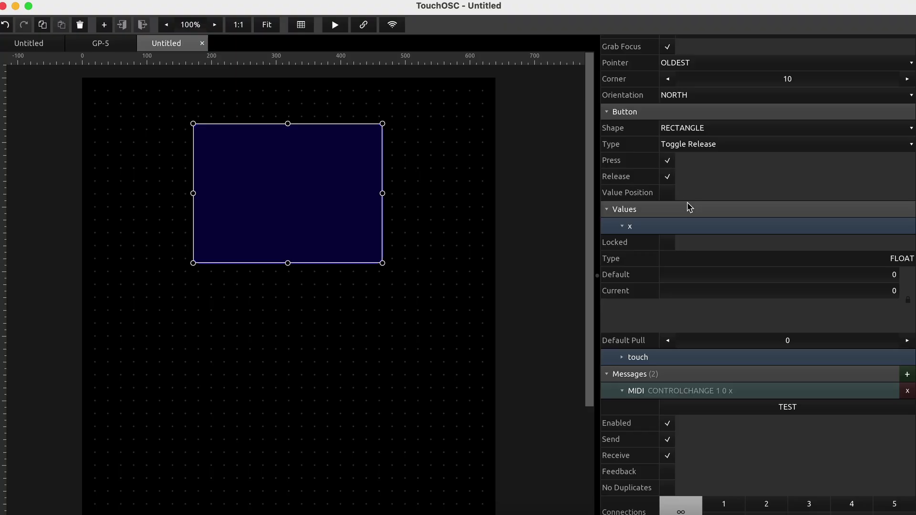
pyautogui.scroll(-5, 687, 204)
pyautogui.scroll(-2, 687, 204)
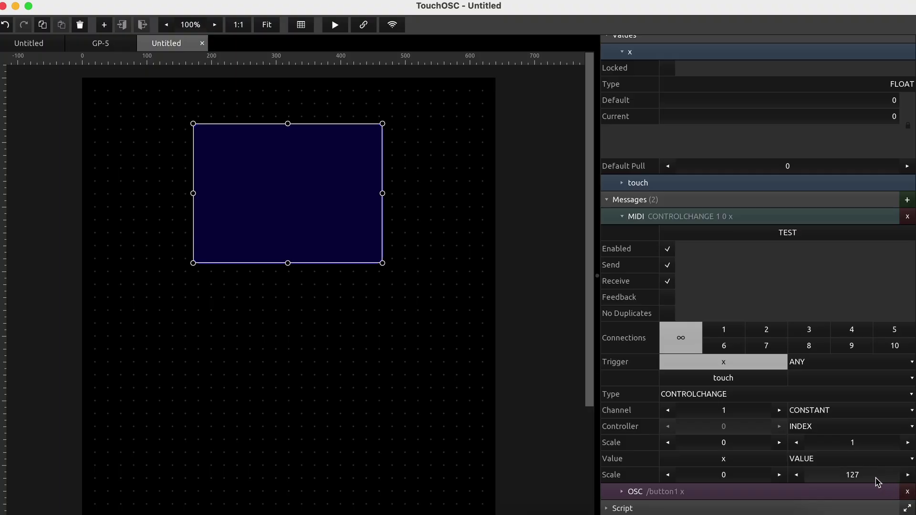
# - Delete button1's OSC /button1 message and confirm with OK
pyautogui.click(907, 491)
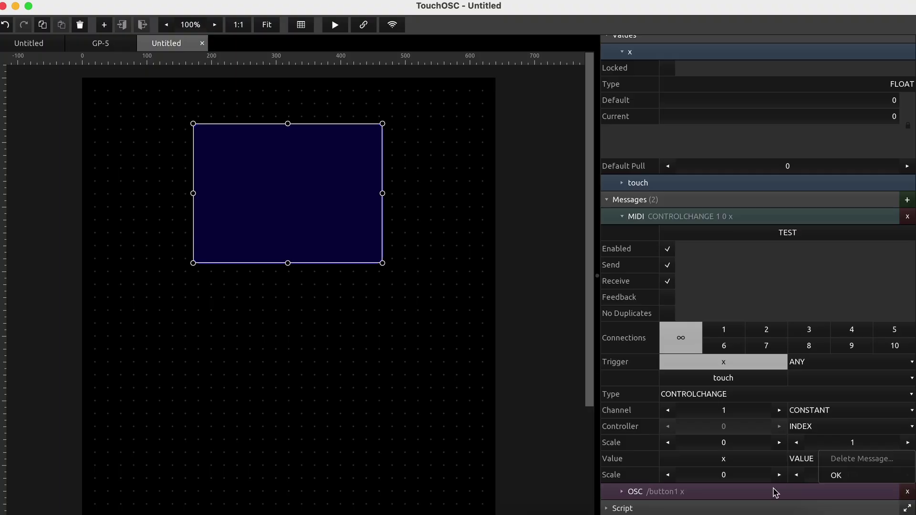
pyautogui.click(836, 476)
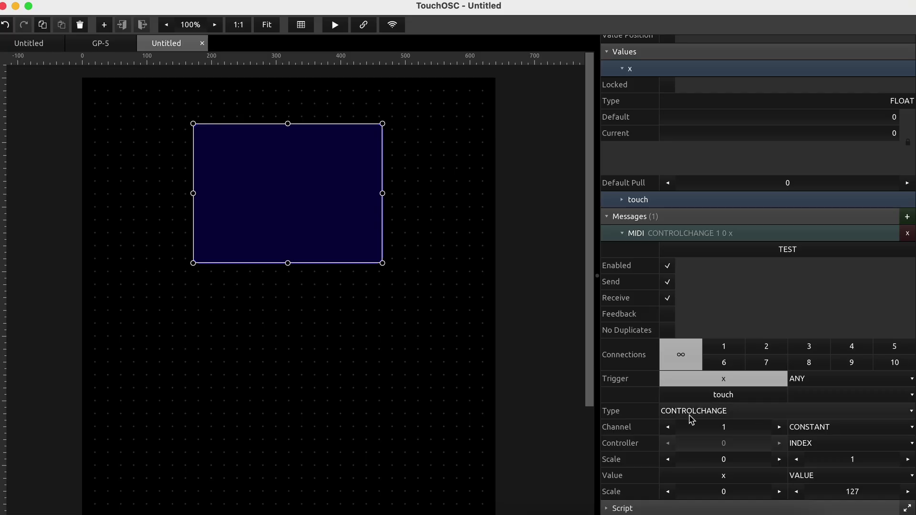
# - Keep the CONTROLCHANGE type and set a CONSTANT controller number of 69 on channel 1
pyautogui.click(707, 412)
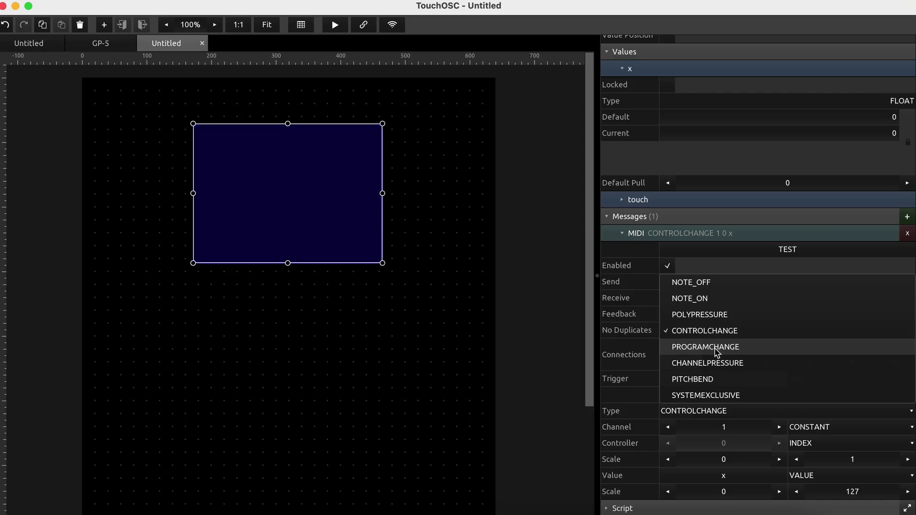
pyautogui.click(710, 413)
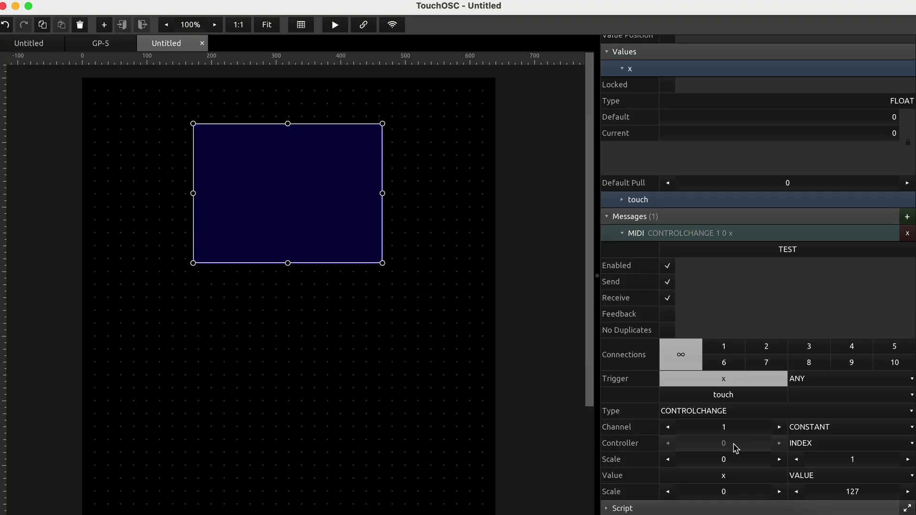
pyautogui.click(821, 443)
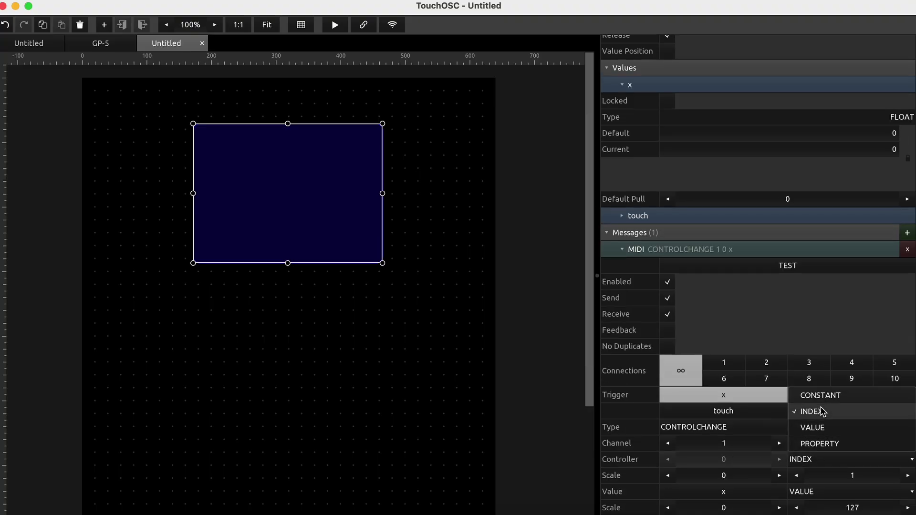
pyautogui.click(810, 395)
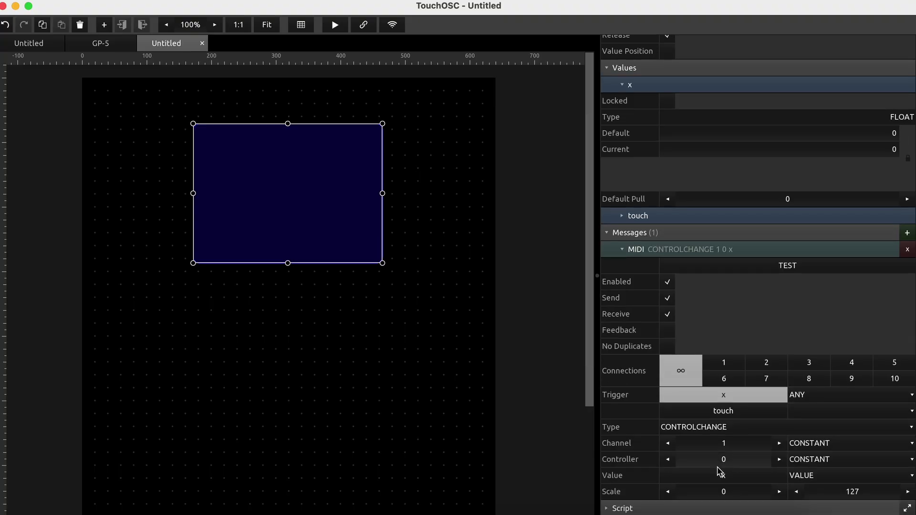
pyautogui.click(729, 464)
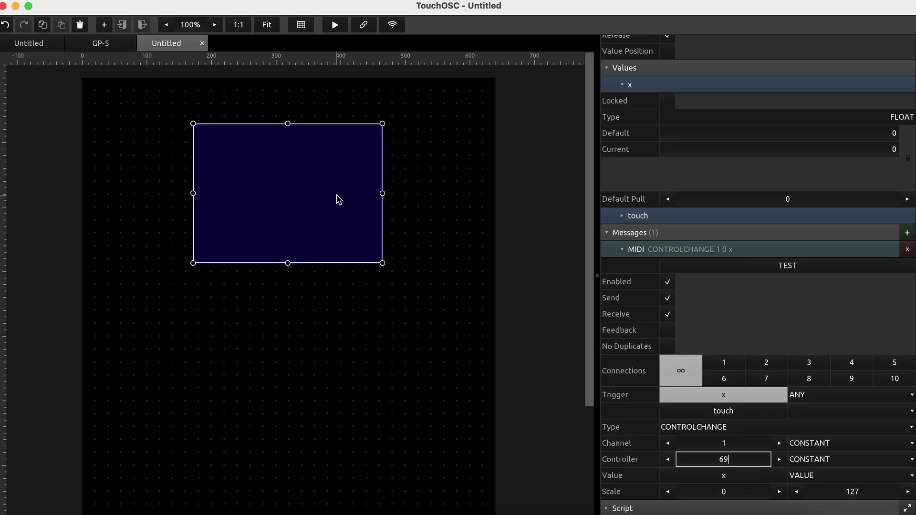
pyautogui.click(353, 292)
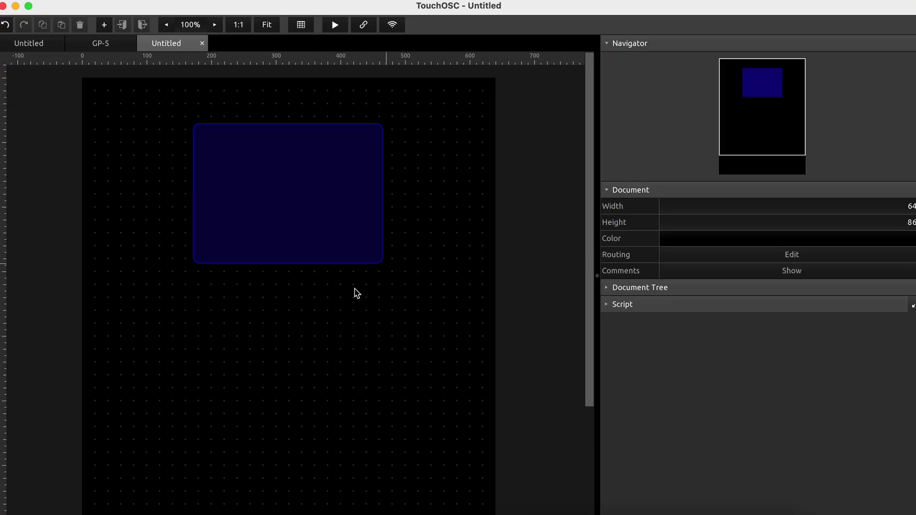
# - Add a label reading 'CTL (FX)' and move it into the blue button box
pyautogui.rightClick(299, 310)
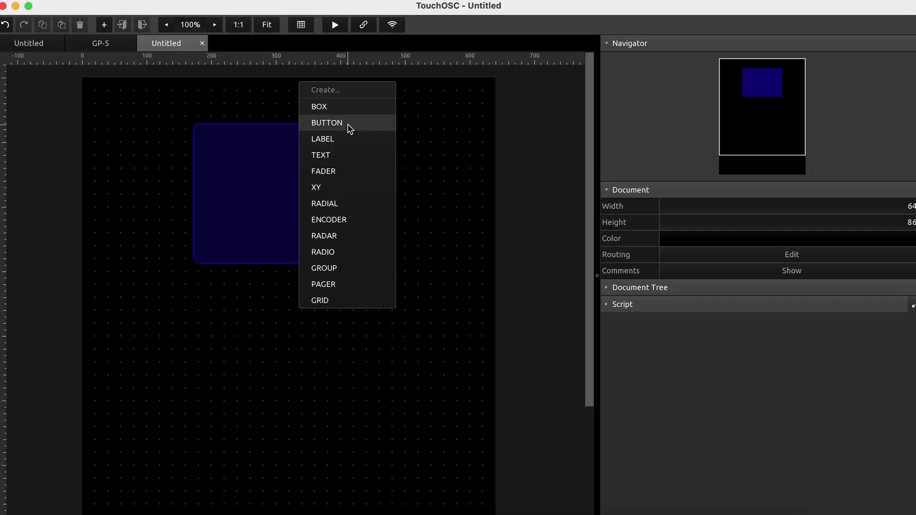
pyautogui.rightClick(355, 336)
pyautogui.click(392, 168)
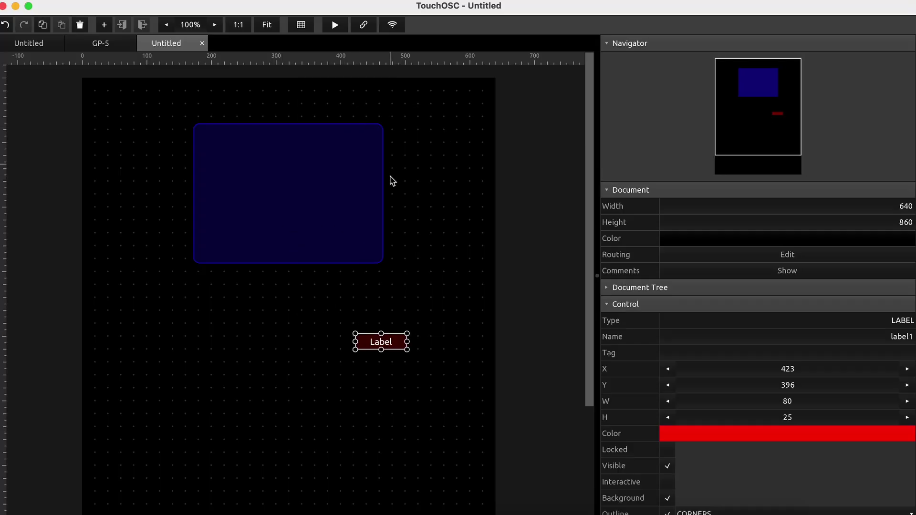
pyautogui.moveTo(389, 343); pyautogui.dragTo(324, 293)
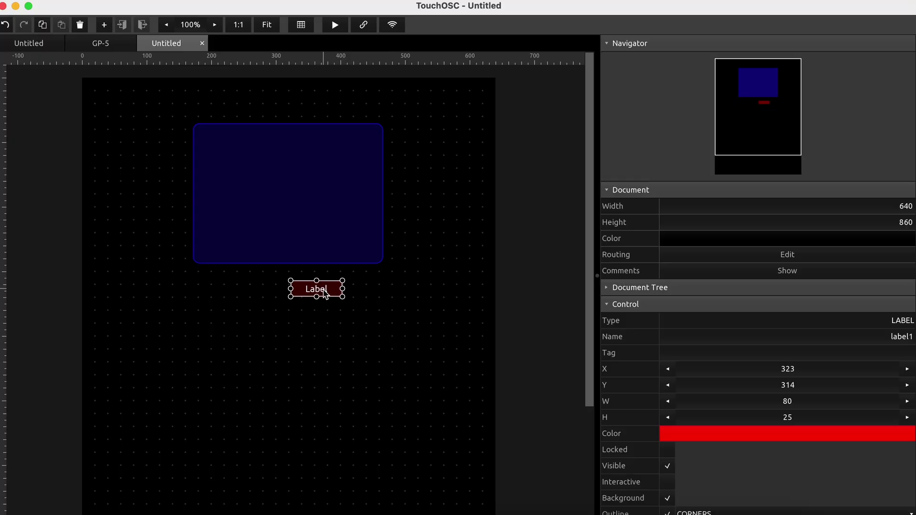
pyautogui.scroll(-10, 730, 397)
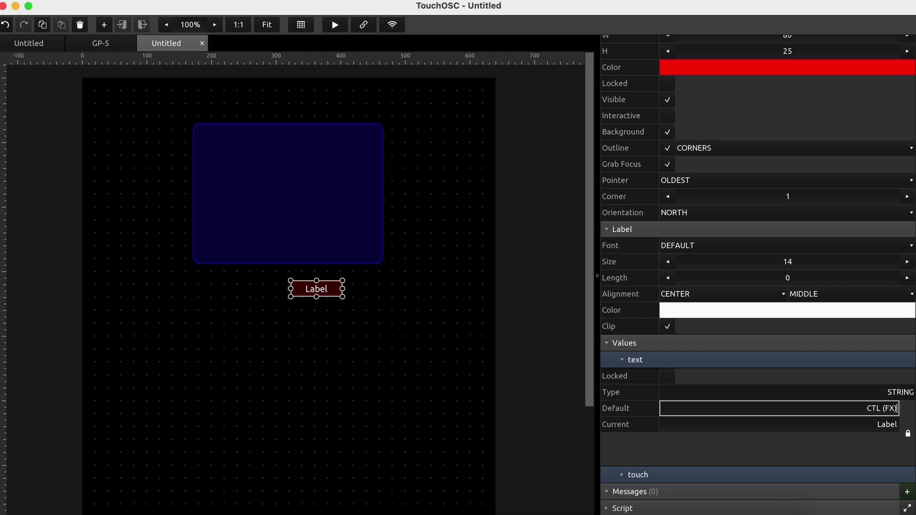
pyautogui.click(367, 360)
pyautogui.moveTo(321, 288); pyautogui.dragTo(283, 152)
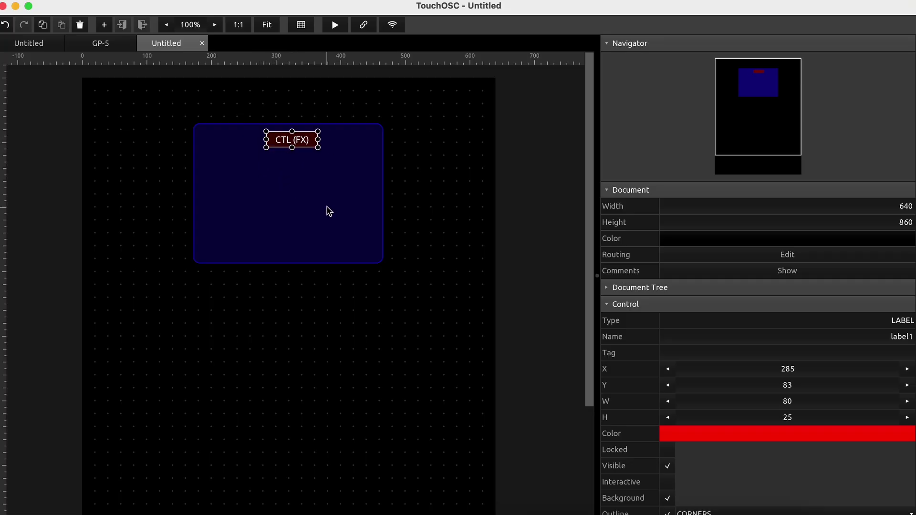
# - Make the label's background colour fully transparent, then enlarge and centre it in the box
pyautogui.click(720, 436)
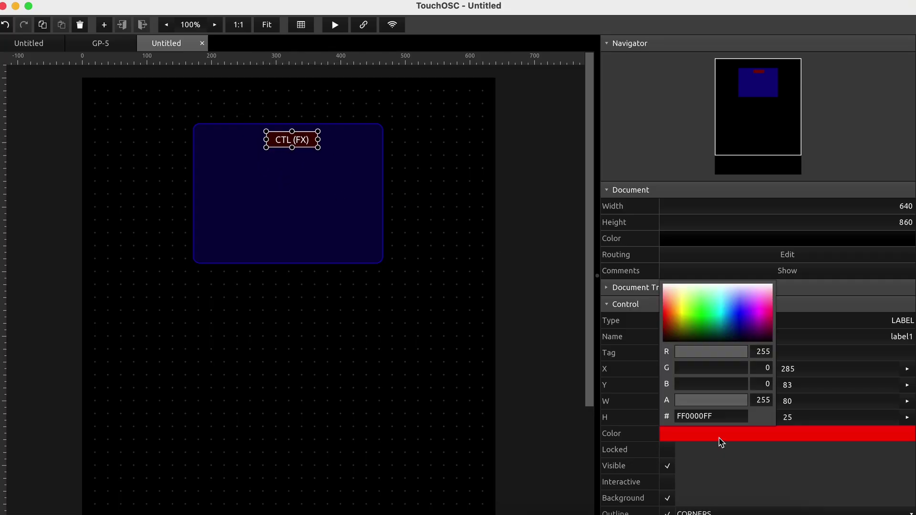
pyautogui.moveTo(686, 333); pyautogui.dragTo(663, 284)
pyautogui.moveTo(723, 352); pyautogui.dragTo(626, 405)
pyautogui.moveTo(301, 143); pyautogui.dragTo(299, 189)
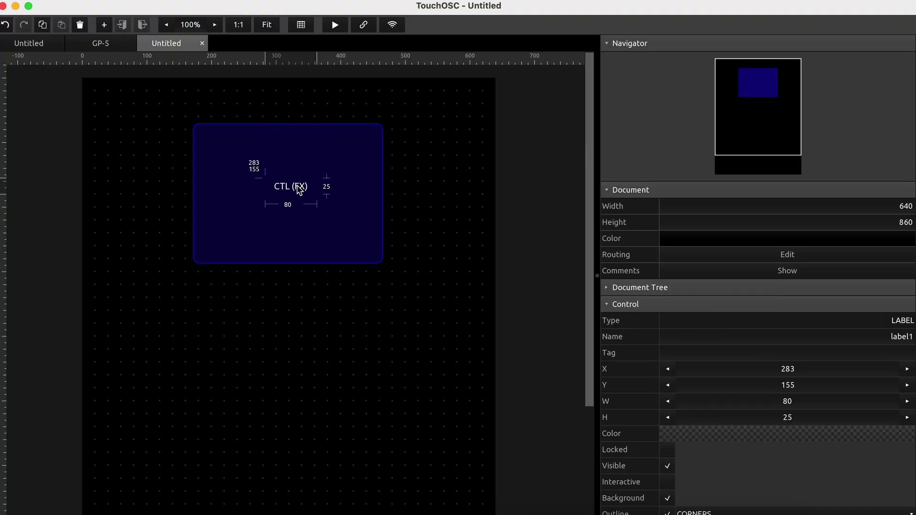
pyautogui.scroll(-8, 807, 328)
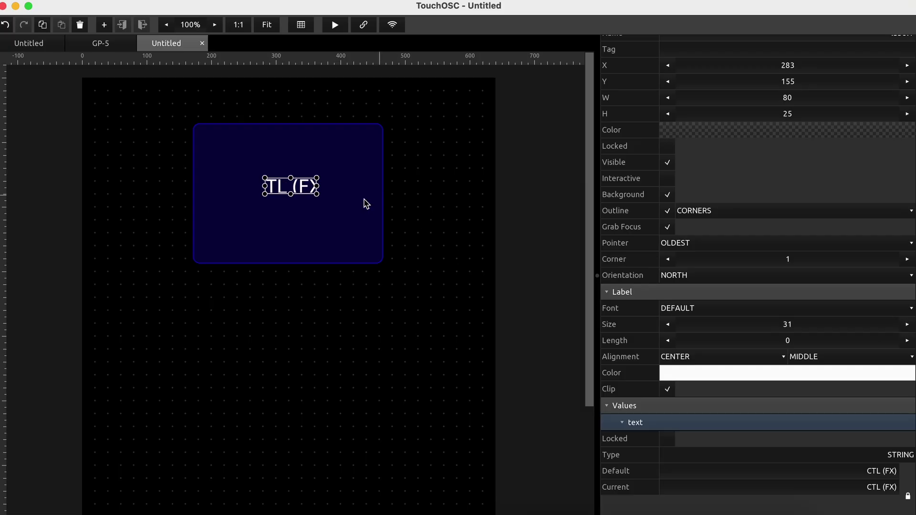
pyautogui.moveTo(318, 198)
pyautogui.mouseDown()
pyautogui.moveTo(356, 225)
pyautogui.moveTo(309, 198)
pyautogui.mouseUp()
pyautogui.click(441, 287)
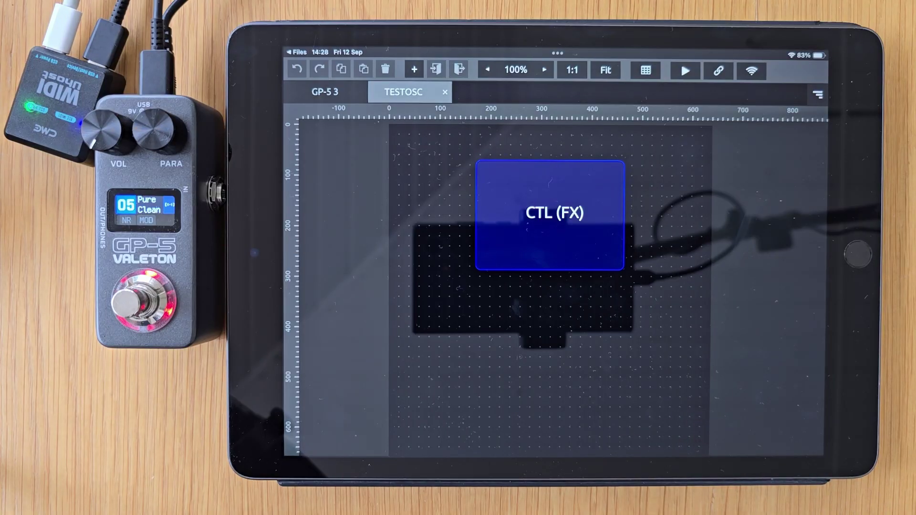
# - Check that MIDI Connection 3 sends to WIDI Uhost Bluetooth
pyautogui.click(718, 70)
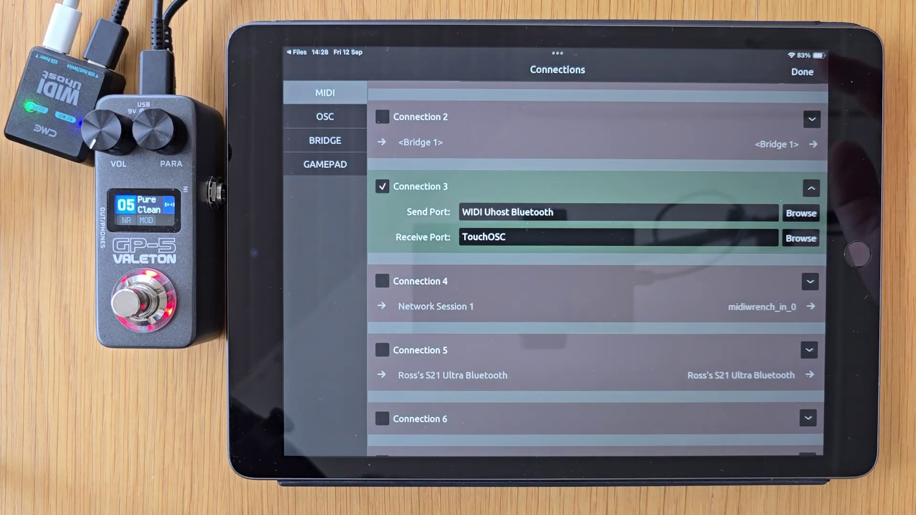
pyautogui.moveTo(745, 286); pyautogui.dragTo(745, 247)
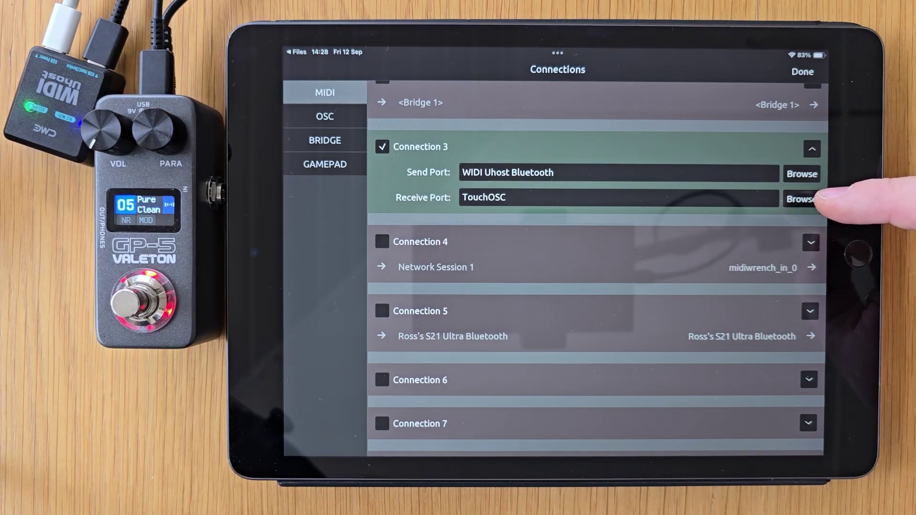
pyautogui.click(803, 71)
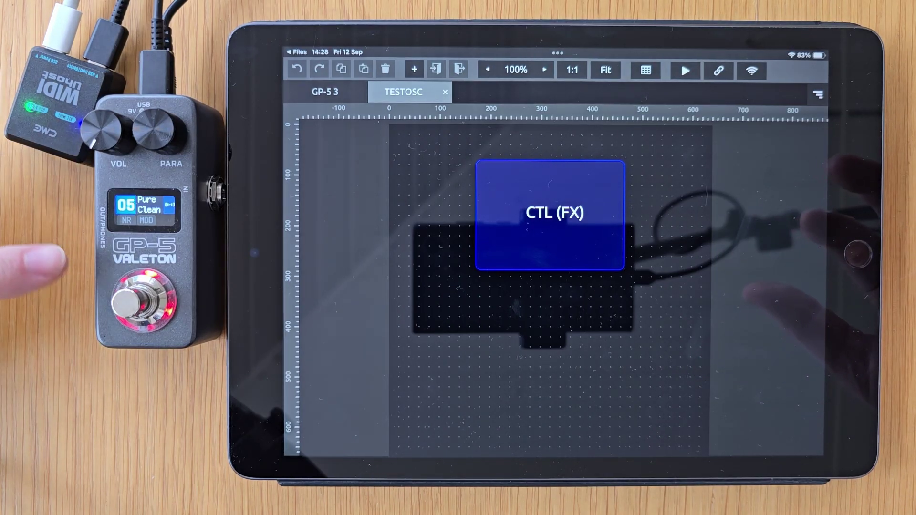
# - Review the CTL (FX) button's properties (293 by 216 at X 172, Y 71), then run the layout
pyautogui.click(603, 236)
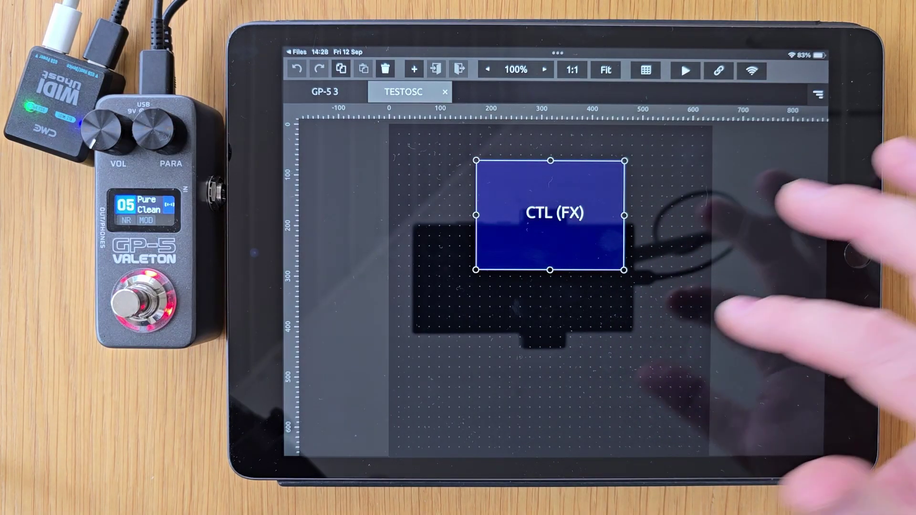
pyautogui.click(818, 94)
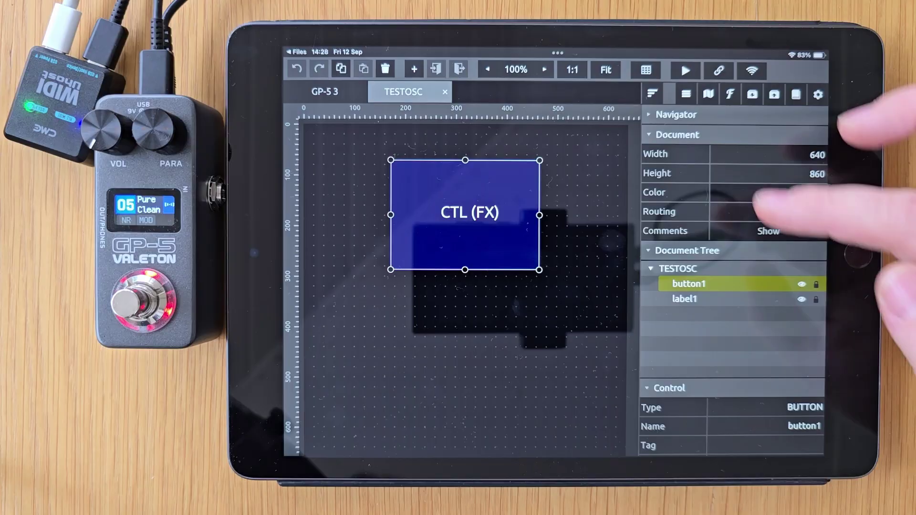
pyautogui.scroll(-5, 807, 287)
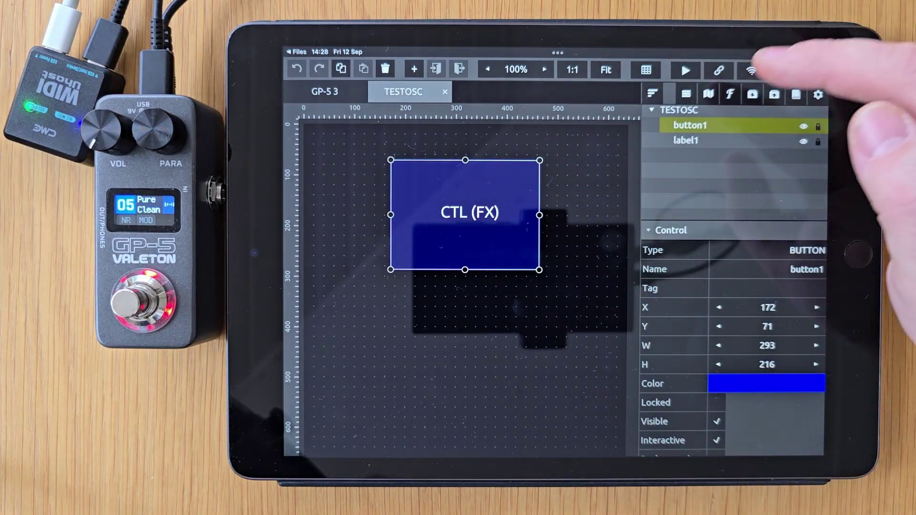
pyautogui.click(650, 93)
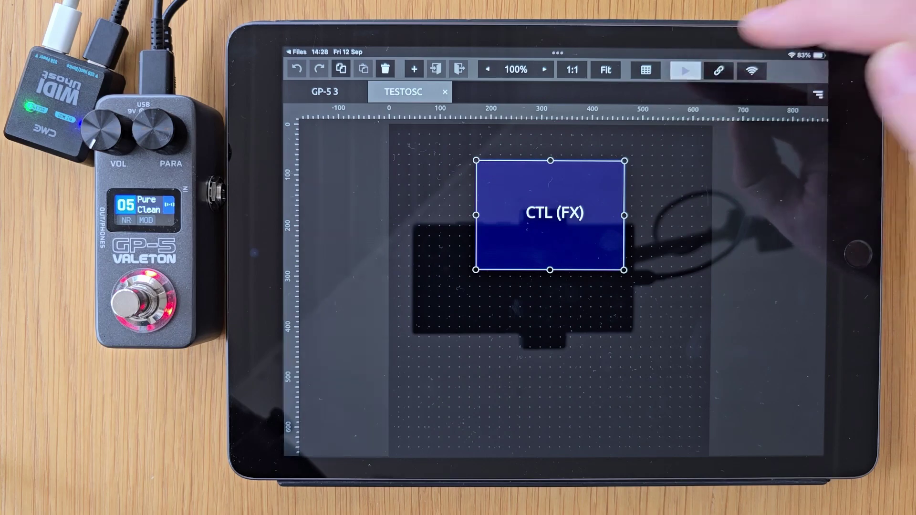
pyautogui.click(684, 69)
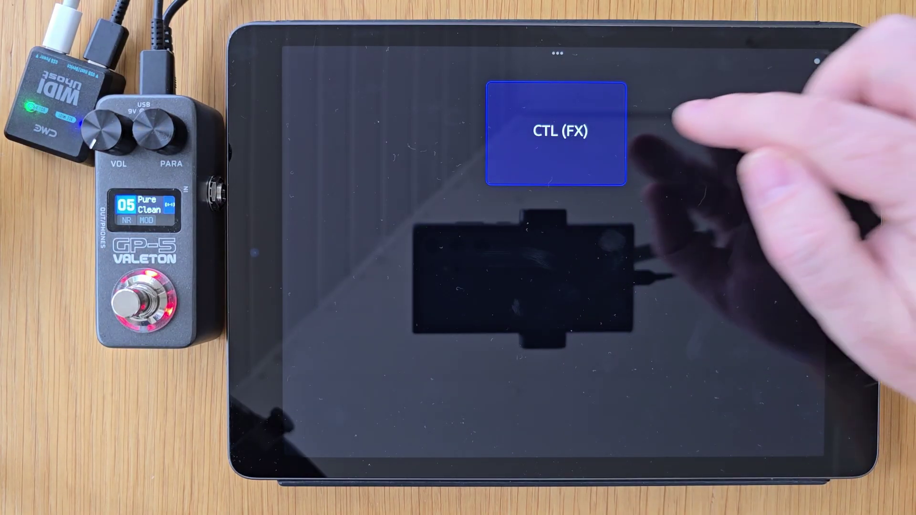
pyautogui.click(592, 144)
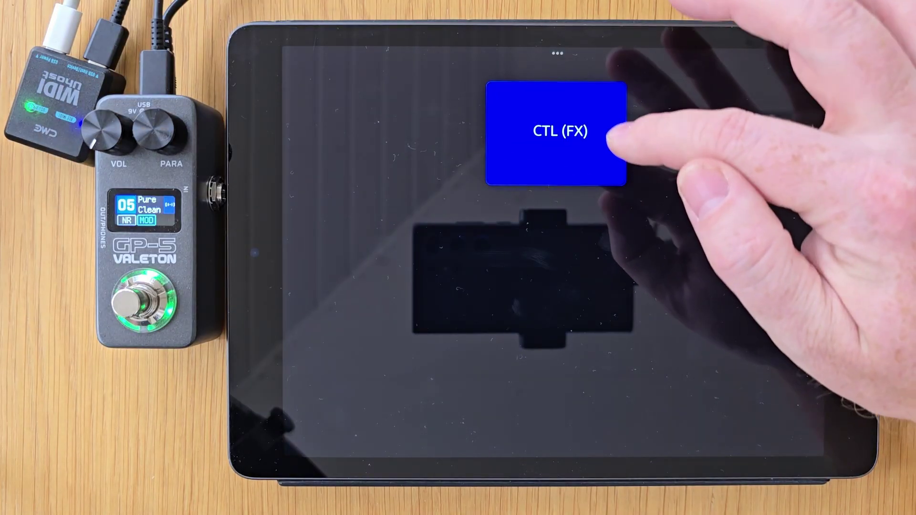
pyautogui.click(613, 143)
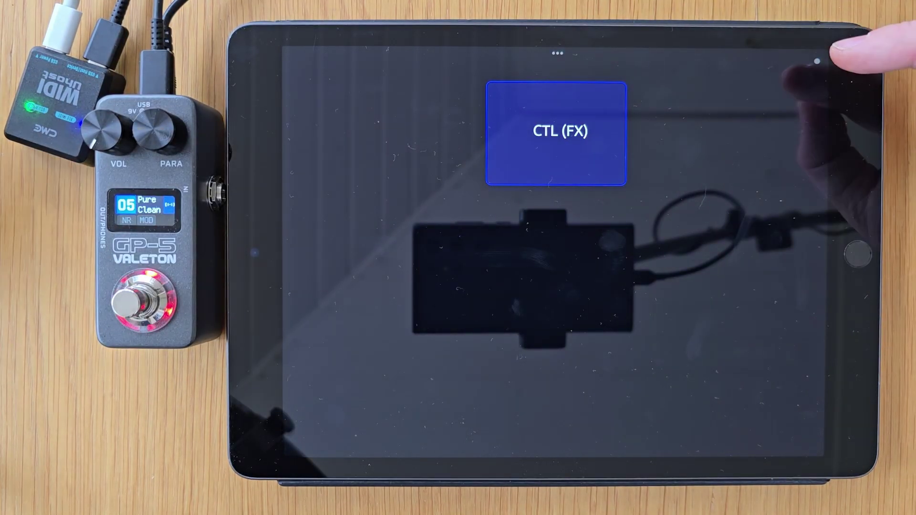
pyautogui.click(817, 61)
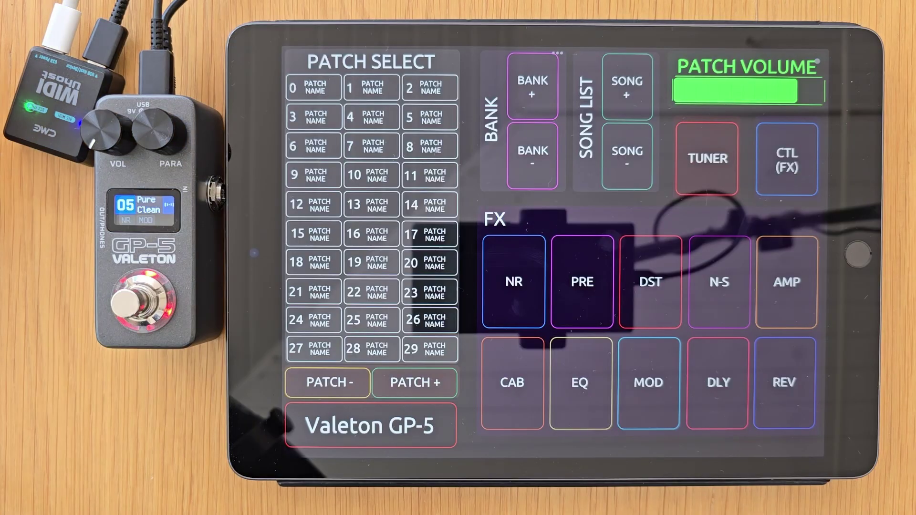
# - Run the full GP-5 layout and toggle the DST distortion pad on and off
pyautogui.click(685, 71)
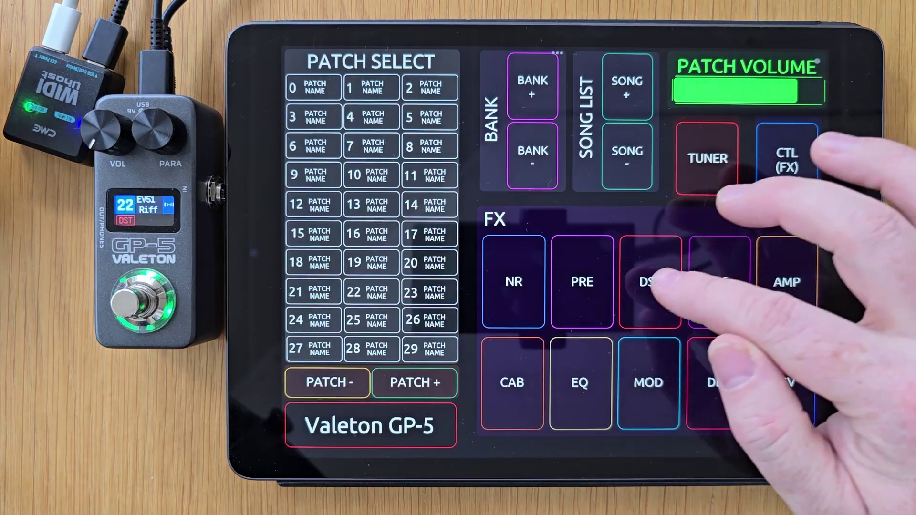
pyautogui.click(650, 281)
pyautogui.click(650, 281)
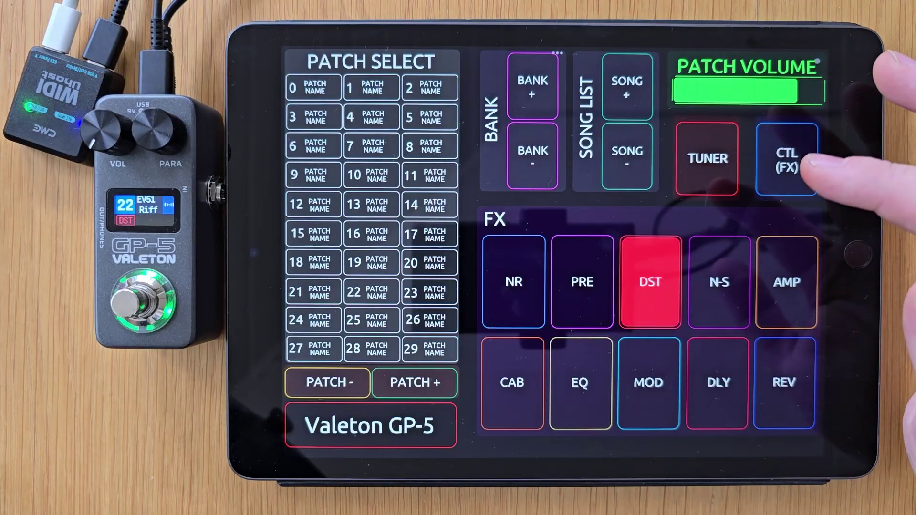
pyautogui.click(650, 282)
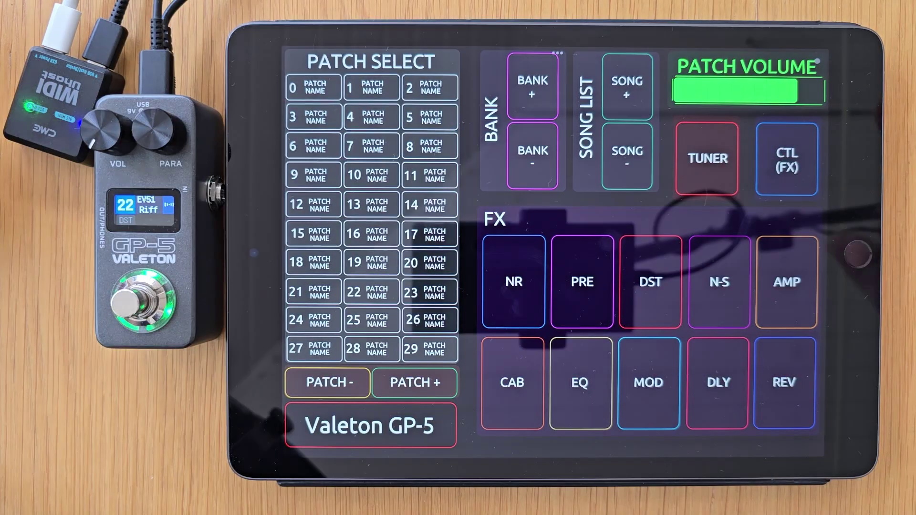